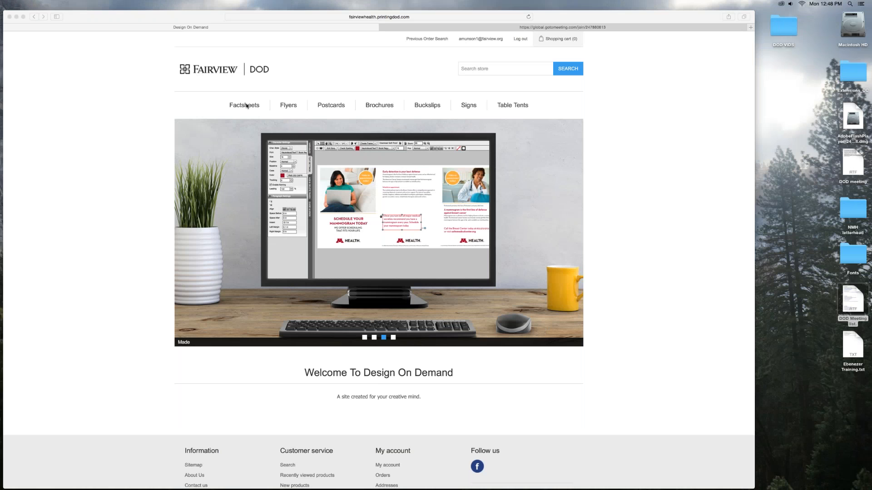
- Go to the Factsheets category to list templates like FV_FS_VertPhoto and FV_FS_4Page
click(264, 89)
click(247, 107)
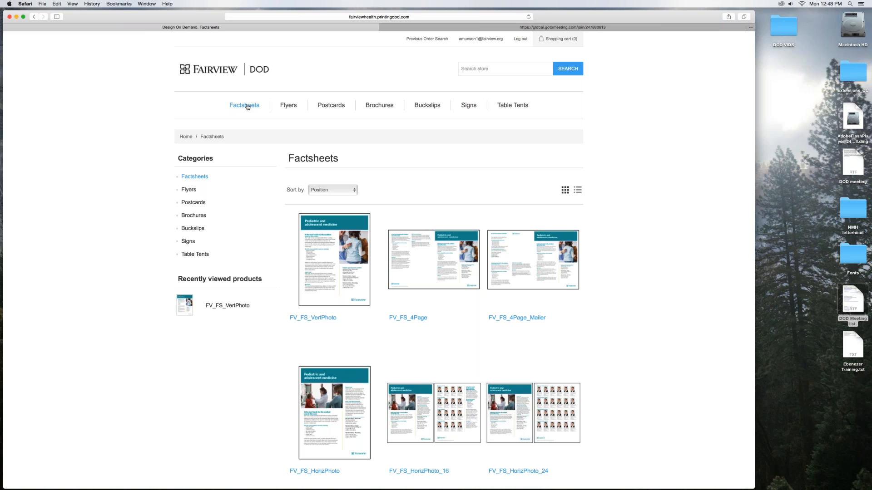
- On the FV_FS_VertPhoto form, enter the creator's name, project 'The Birthplace' and project number 1234
click(328, 264)
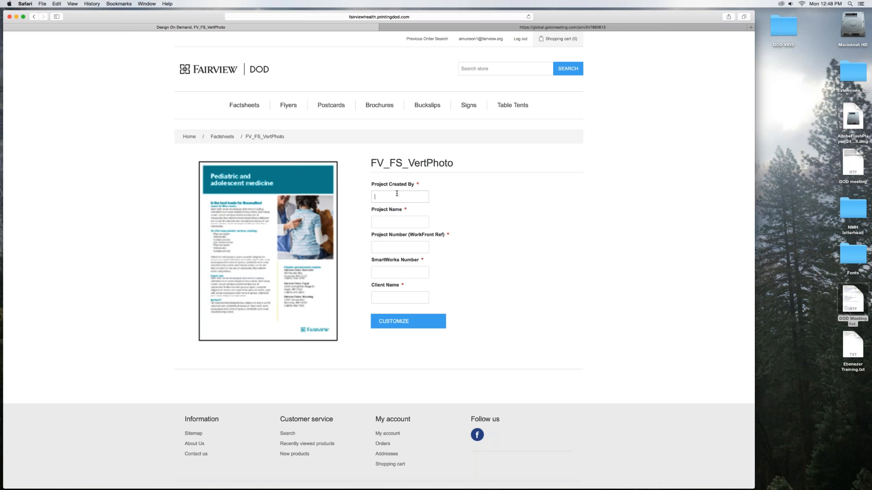
text(OHN PUHL)
key(Tab)
text(The Birthplace)
click(386, 246)
text(1234)
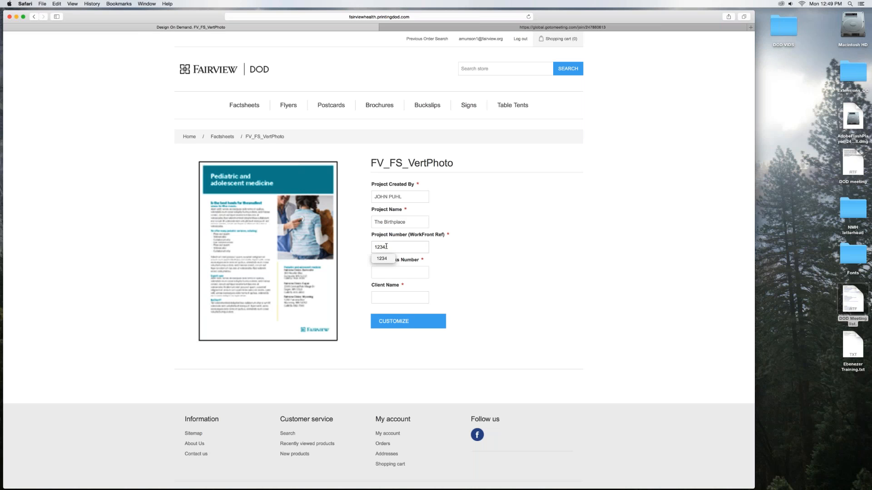
- Enter SmartWorks number 123456 and client name FV, then start customizing
click(385, 270)
text(123456)
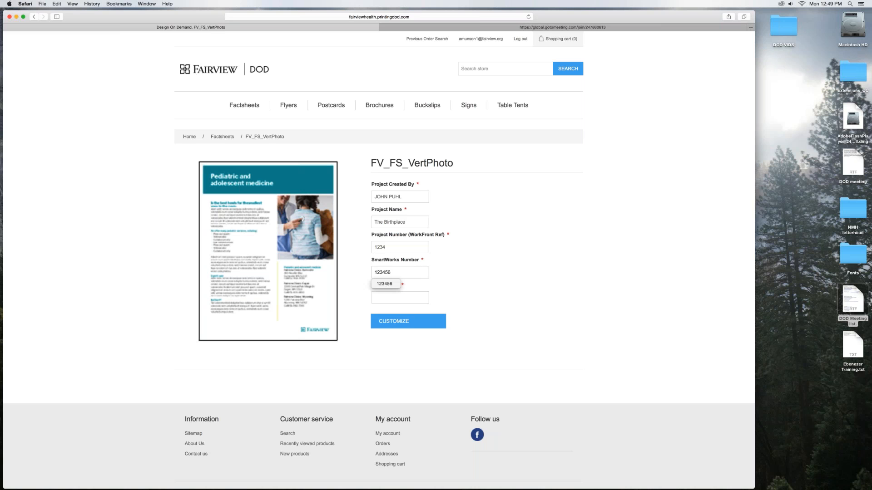
key(Tab)
text(FV)
click(403, 322)
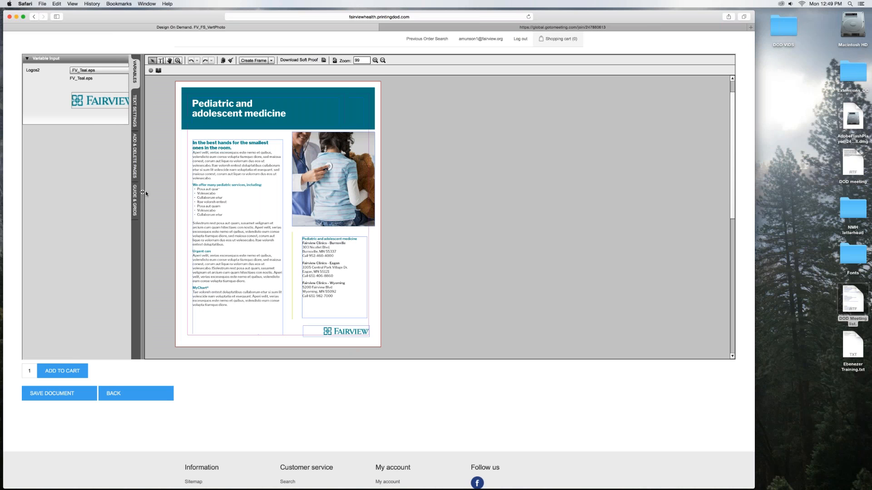
- Widen the variables panel, nudge the title frame slightly, and select the photo frame
drag(141, 194, 159, 191)
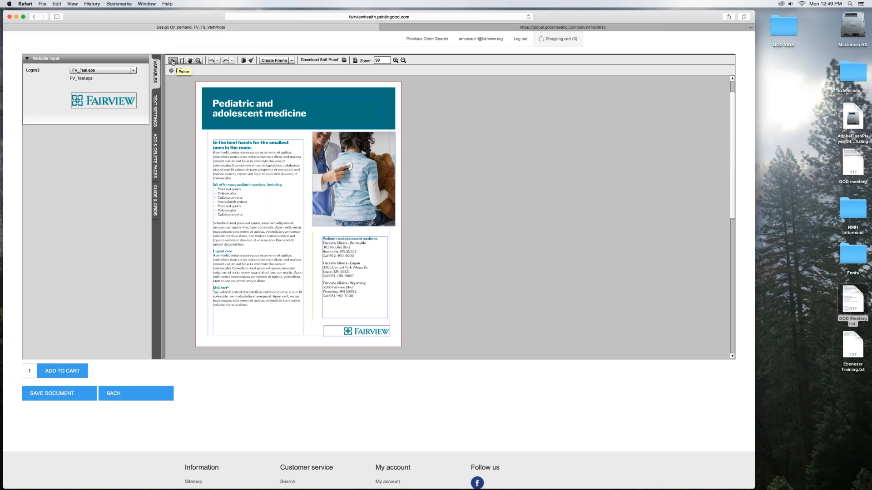
click(234, 105)
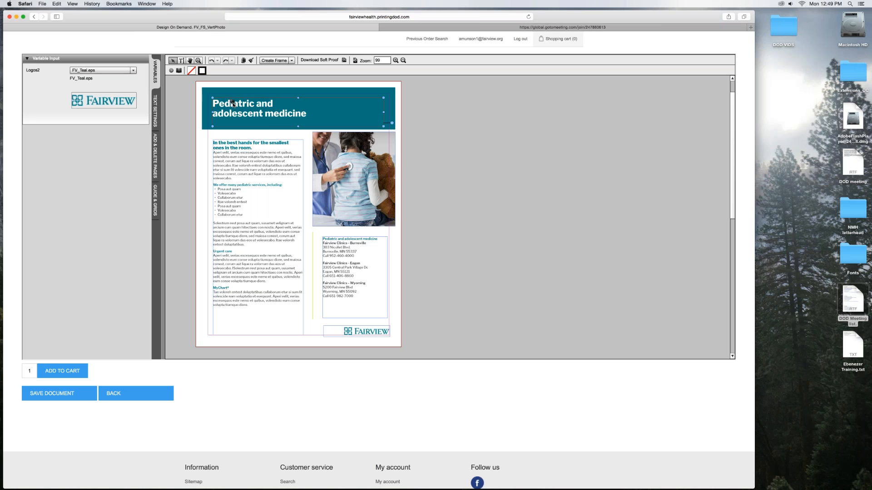
drag(232, 104, 234, 103)
click(336, 168)
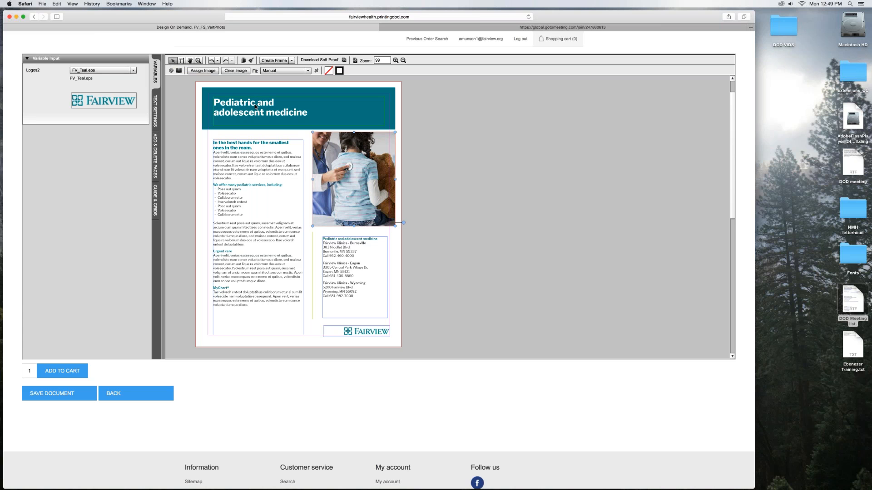
click(181, 61)
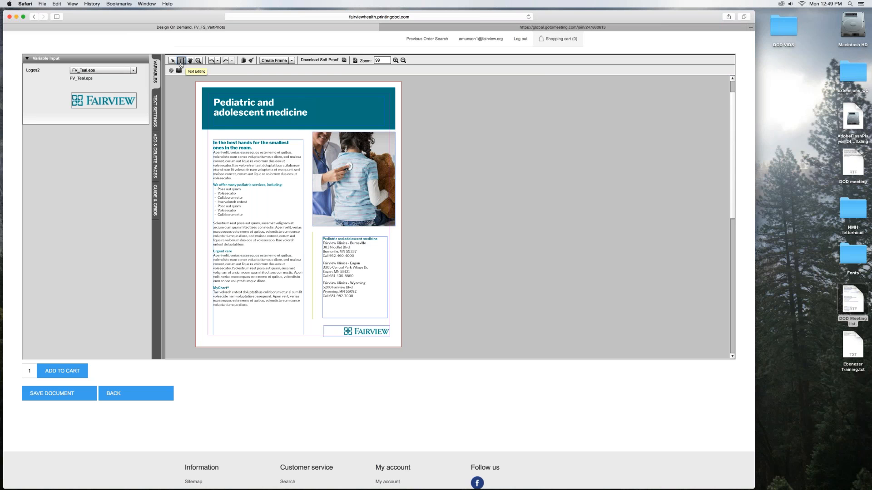
click(252, 171)
drag(252, 174, 228, 161)
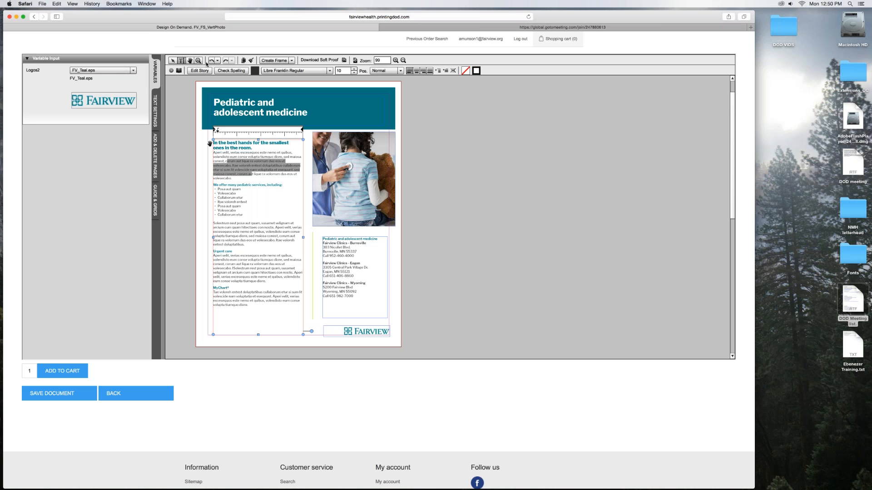
click(190, 60)
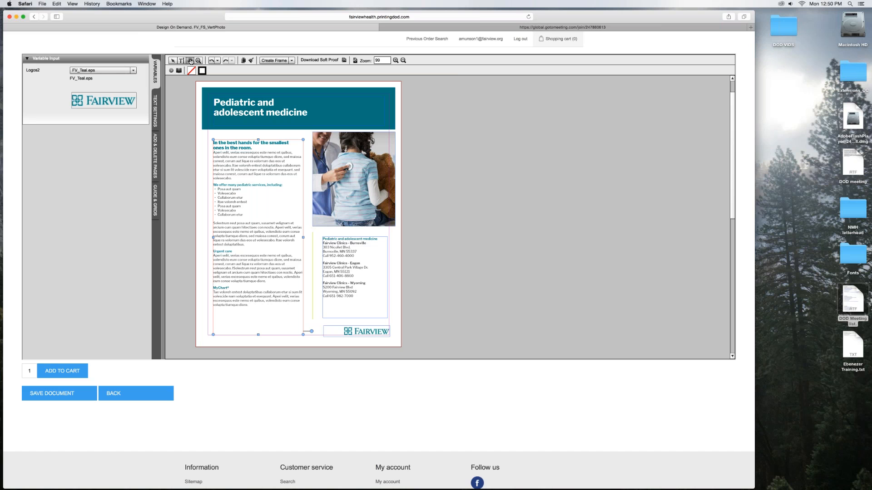
- Pan down to look at page 2, return to the top, and zoom in on the header
drag(418, 135, 419, 142)
scroll(414, 200, down, 10)
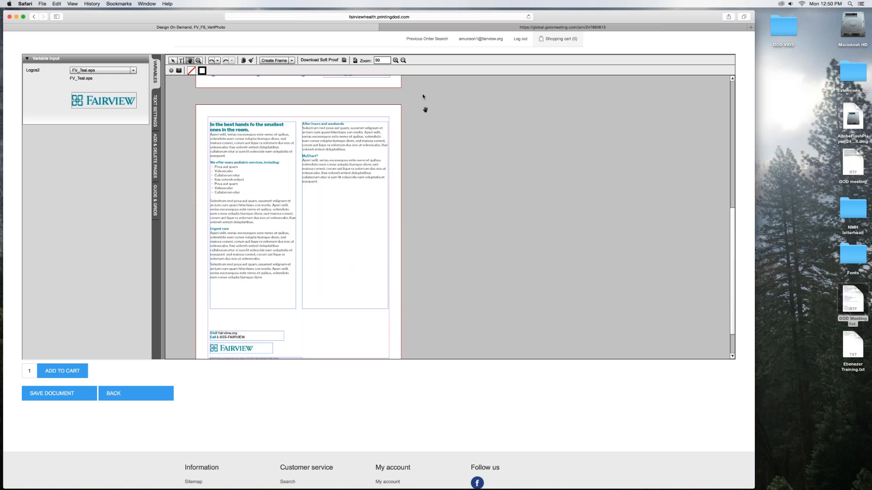
drag(422, 107, 422, 95)
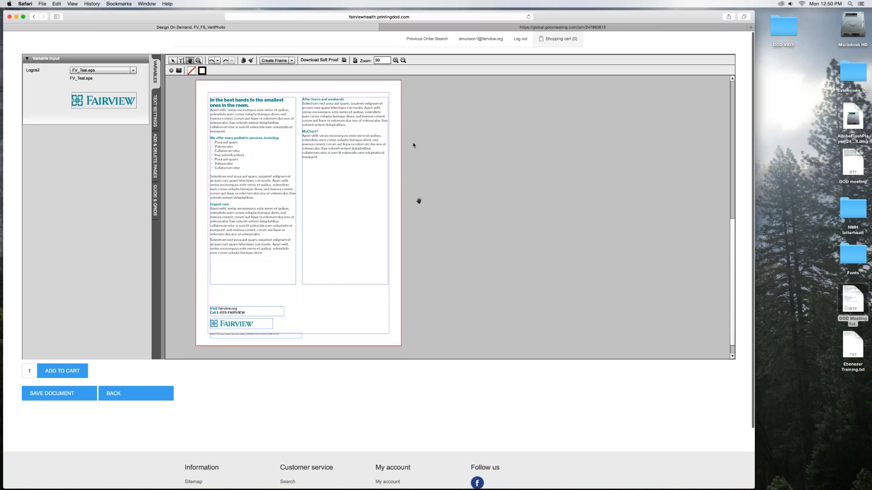
scroll(411, 217, up, 6)
scroll(412, 163, up, 4)
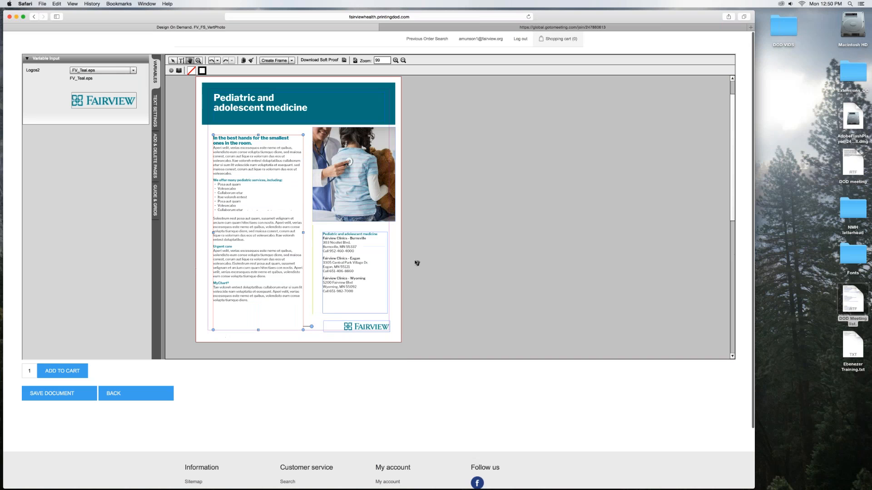
click(198, 61)
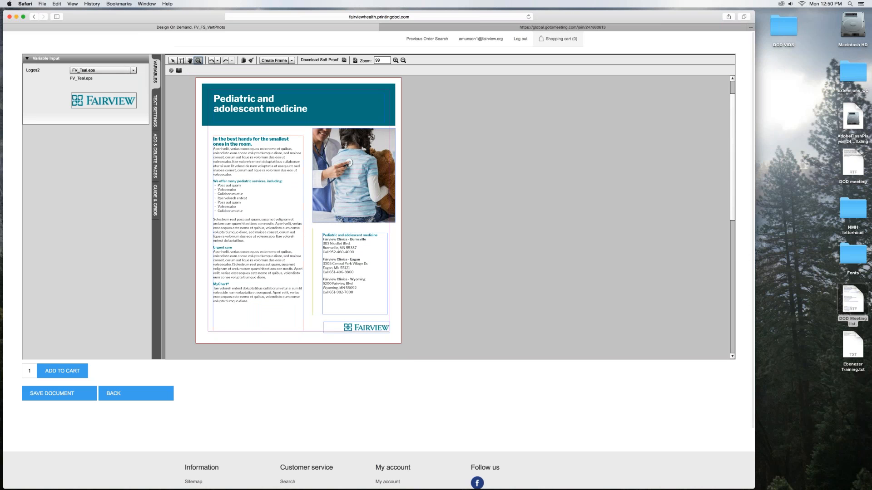
click(216, 141)
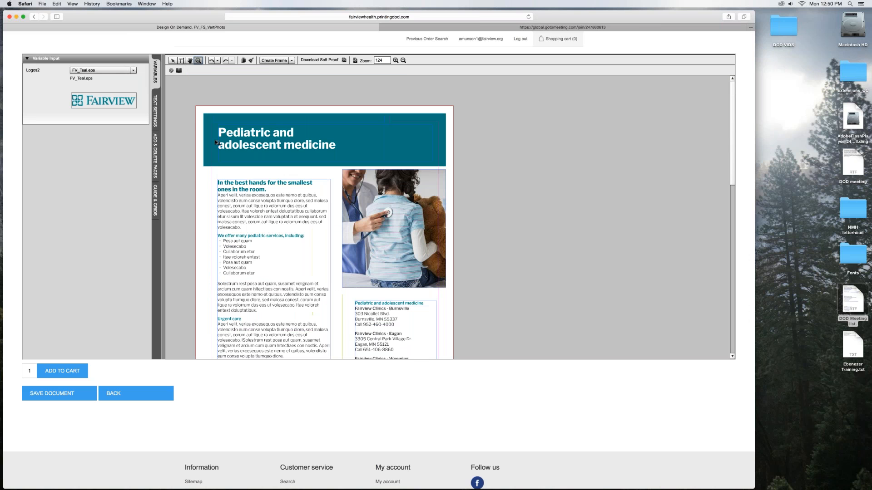
click(228, 193)
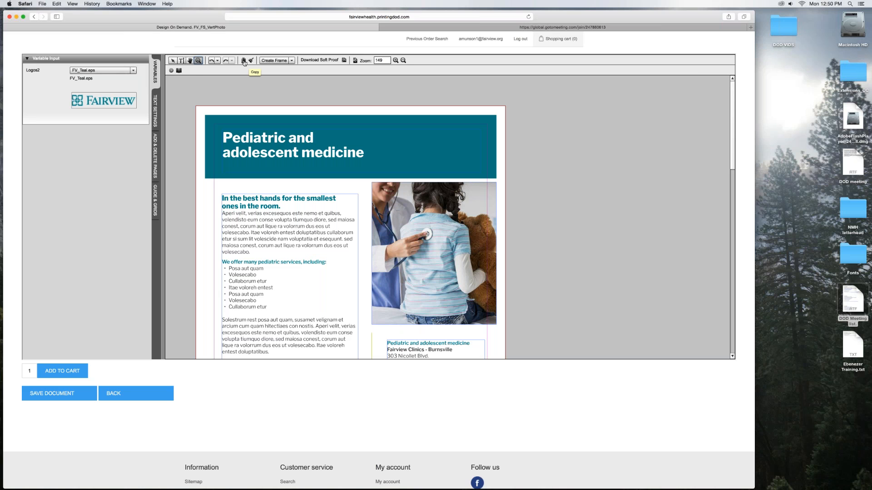
click(173, 61)
click(257, 144)
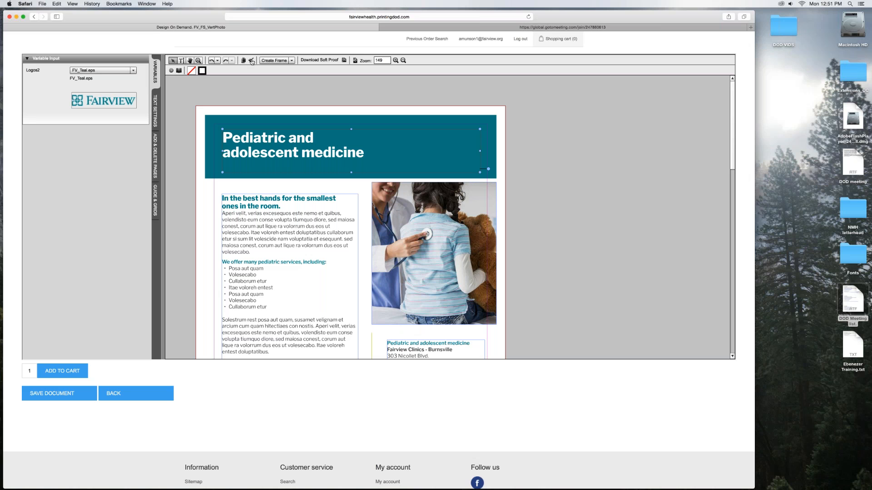
key(super+v)
drag(267, 174, 264, 159)
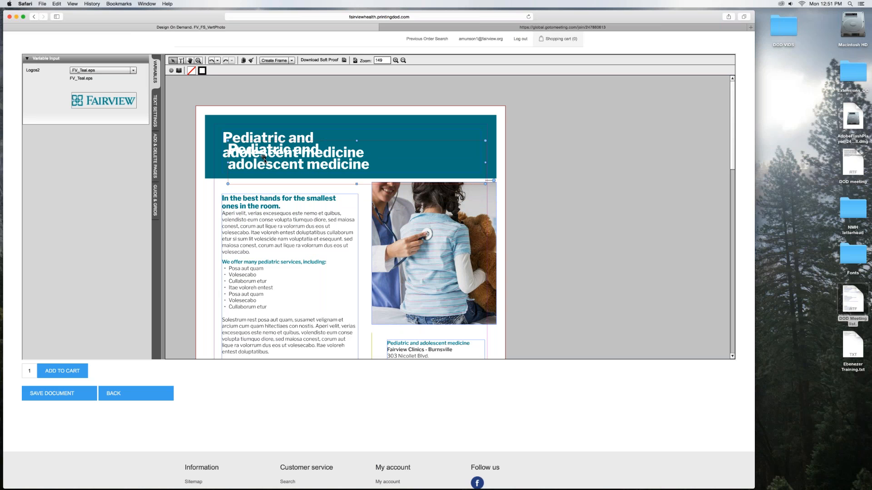
key(Delete)
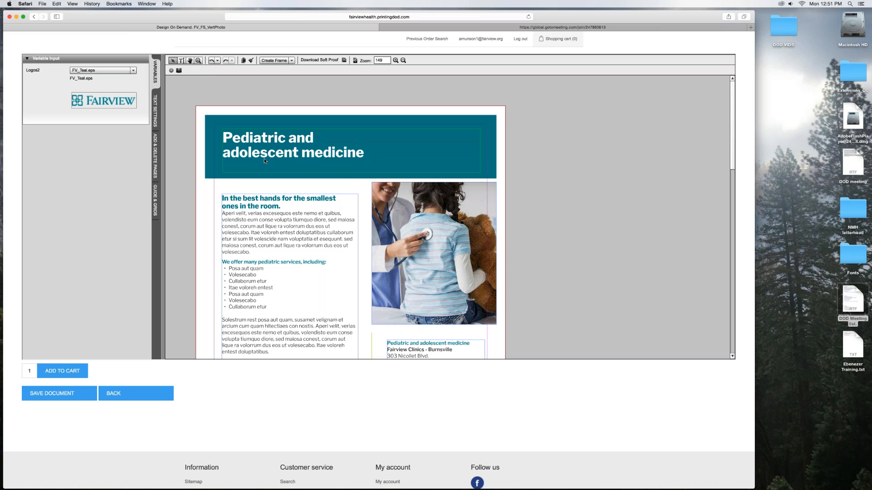
- Dismiss the Create Frame list, zoom in and back out, then fit the whole page in view
click(292, 62)
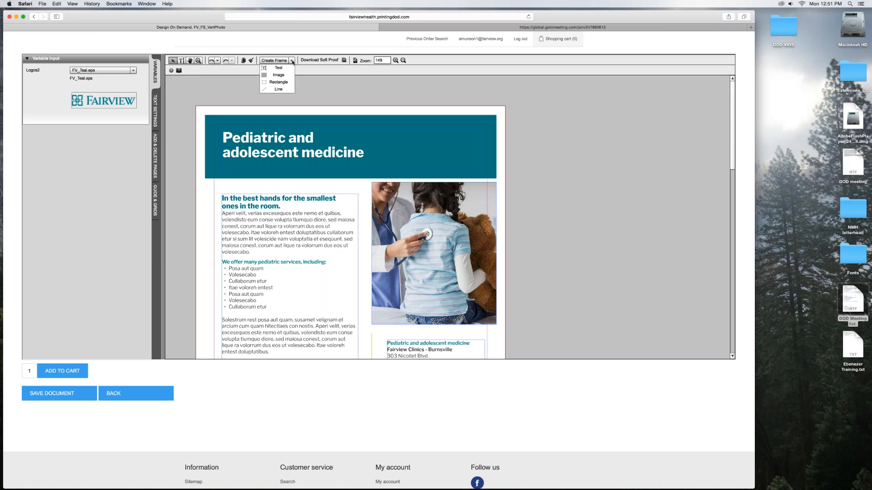
click(310, 70)
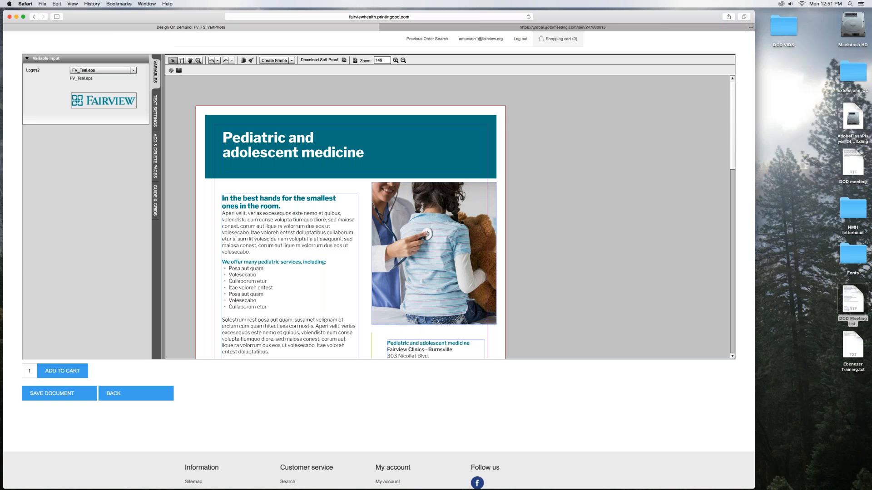
click(395, 60)
click(403, 61)
click(403, 60)
click(404, 60)
click(404, 60)
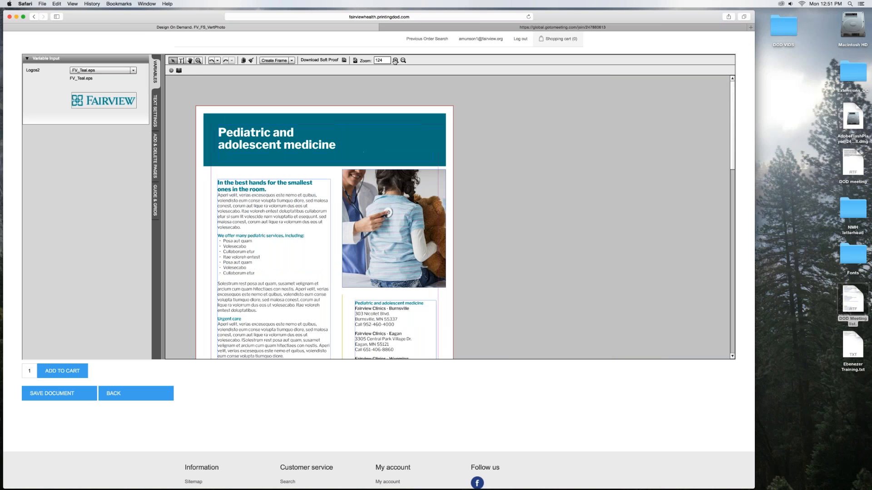
click(355, 60)
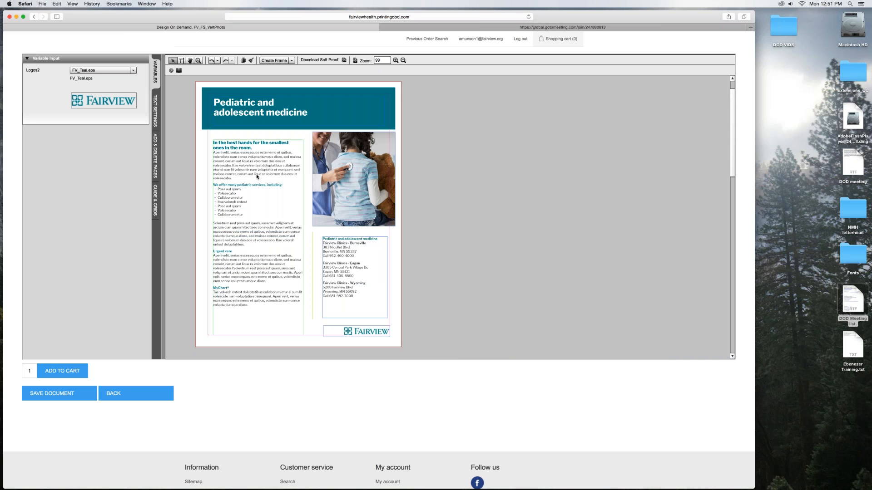
- Preview the page without frame guides, return to editing, and show the Document BaseLine Grid panel
click(172, 72)
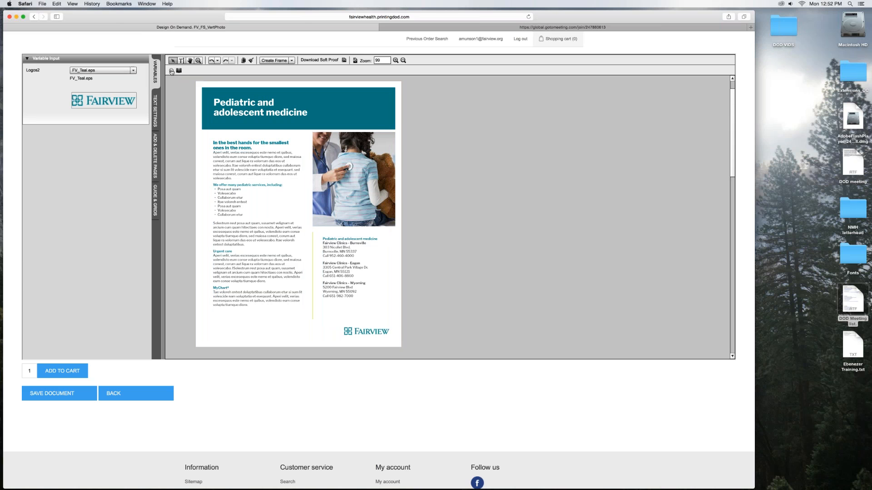
click(171, 71)
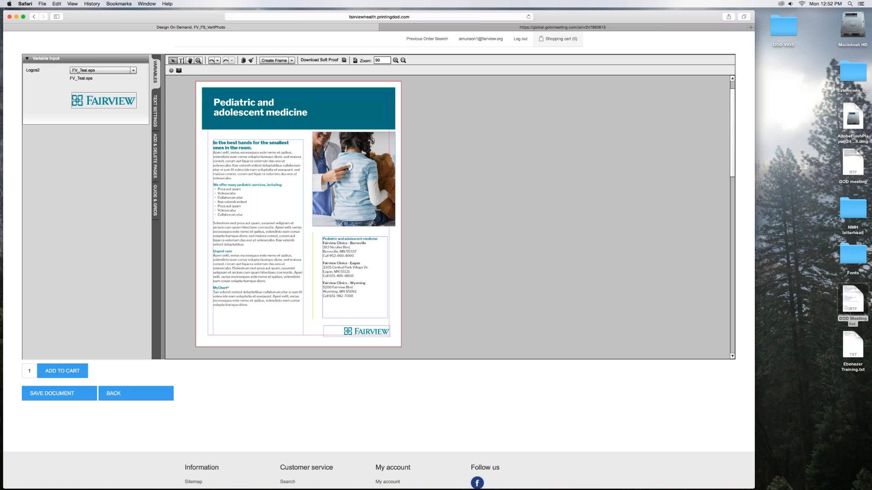
click(155, 207)
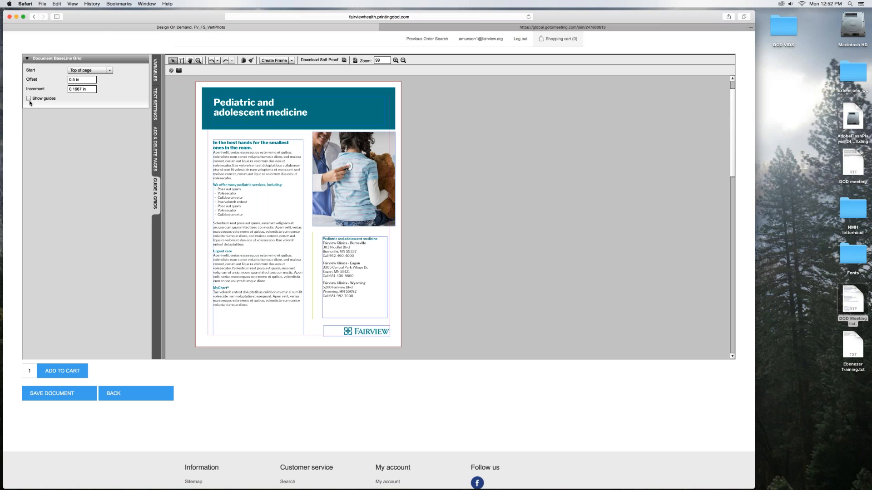
- Set the baseline grid offset to 1 in and increment to .5 in, leaving guides hidden
click(28, 99)
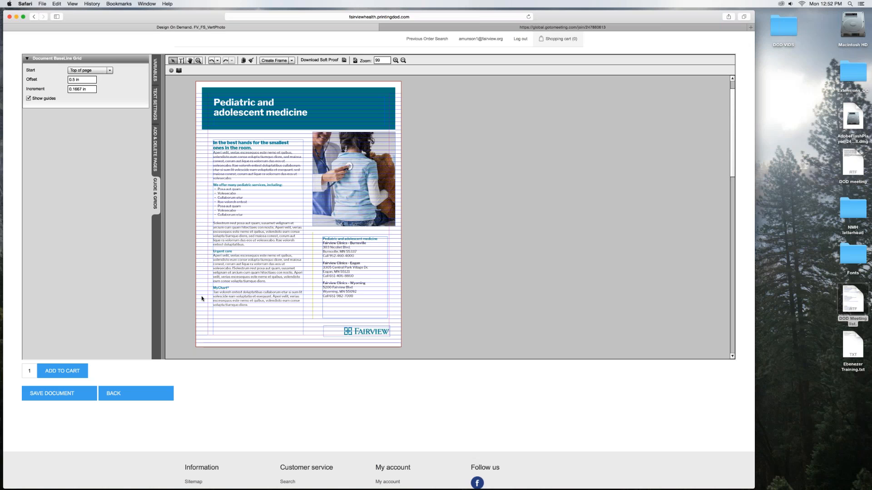
triple_click(87, 80)
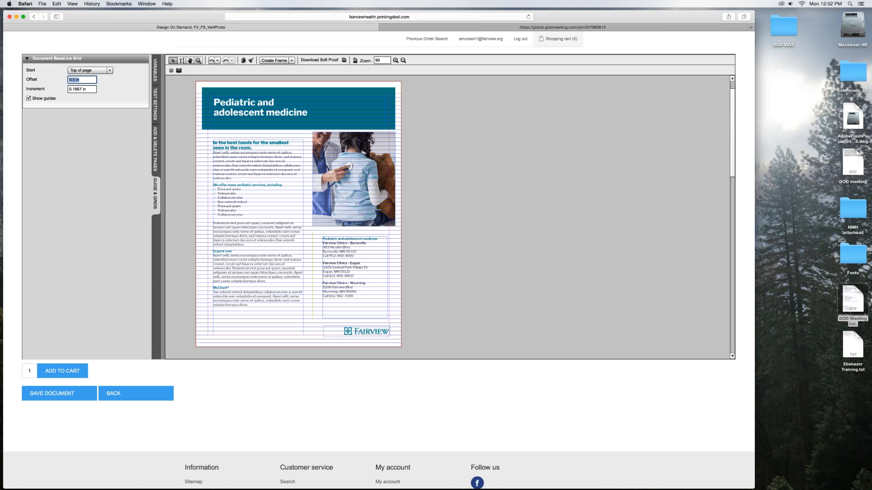
text(1)
key(Tab)
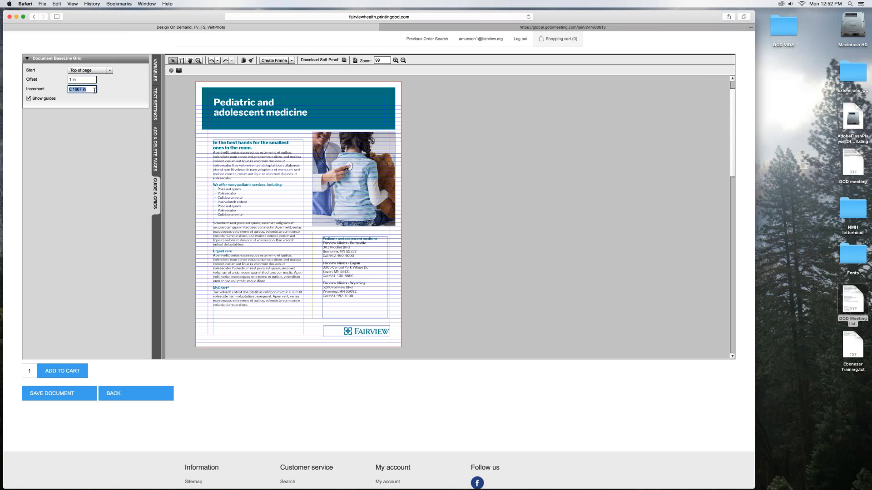
key(BackSpace)
text(.5)
key(Return)
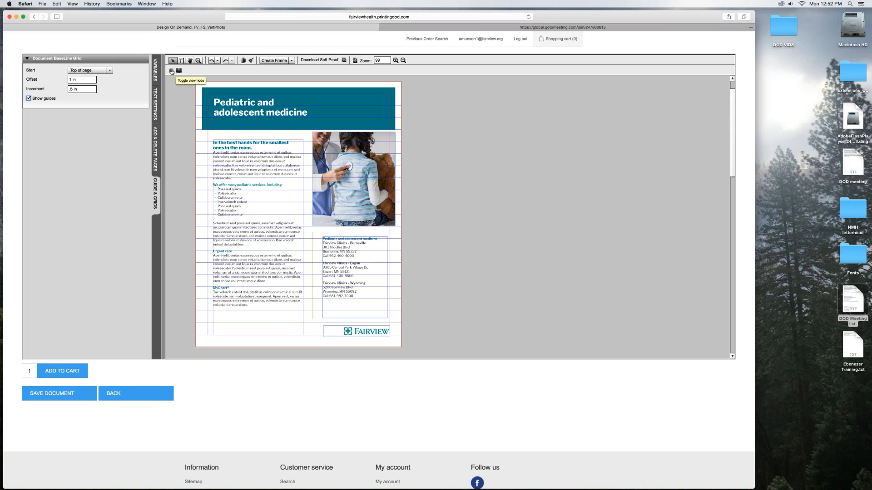
click(29, 99)
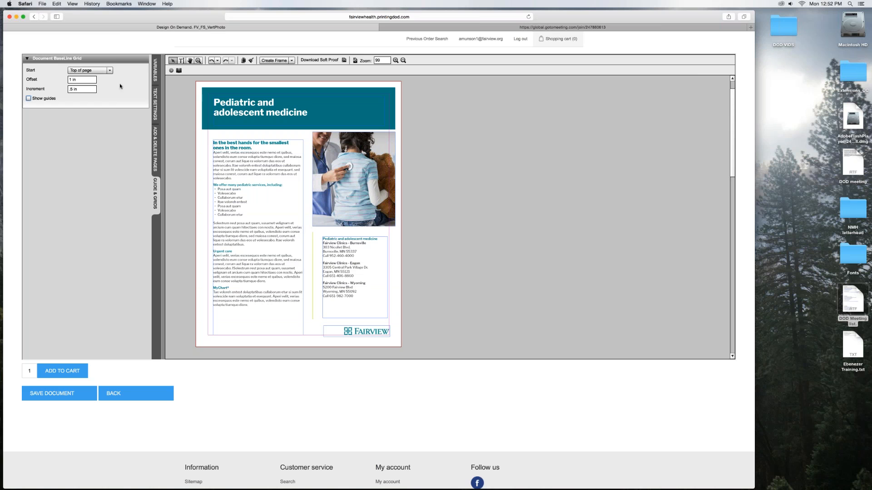
- List the factsheet's pages, view page 2, then return to page 1
click(291, 60)
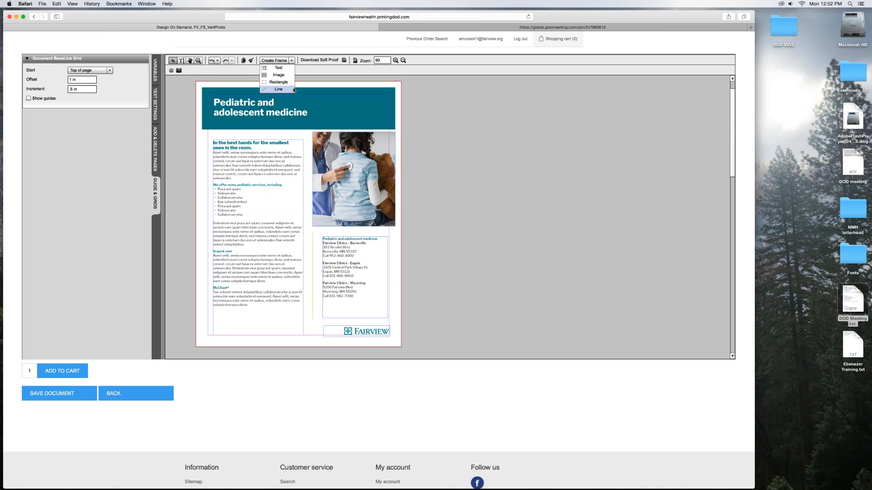
click(312, 69)
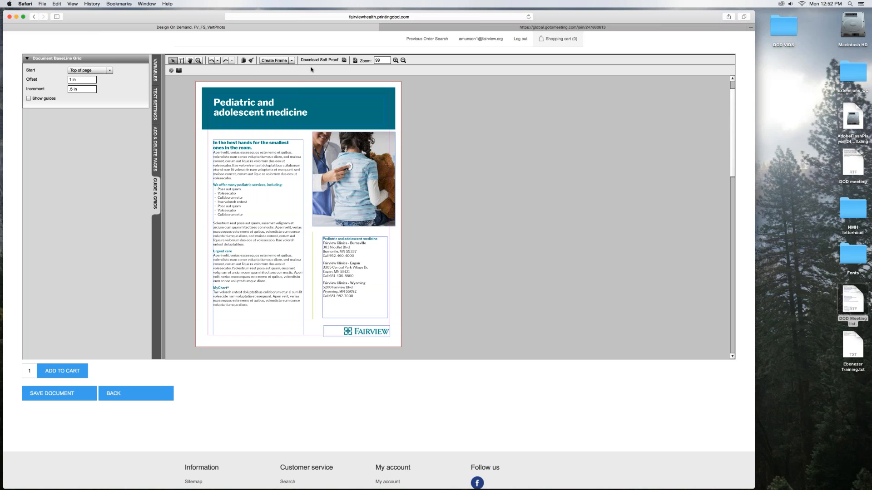
click(157, 150)
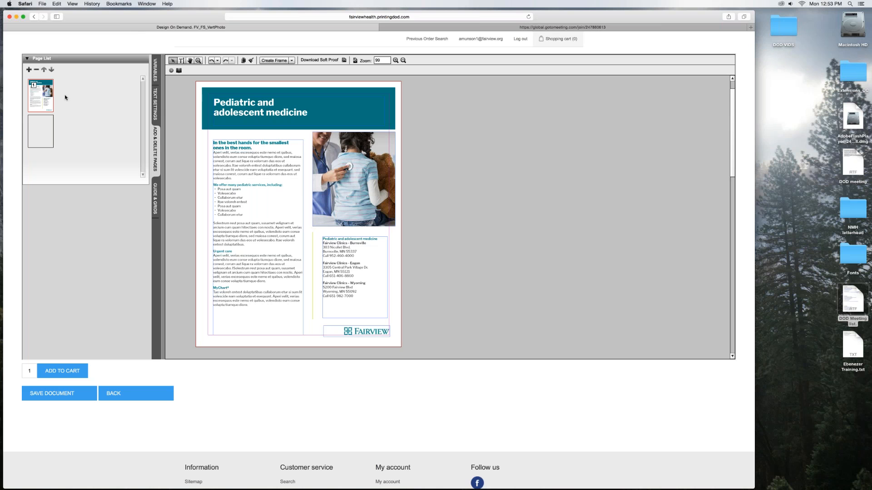
click(43, 133)
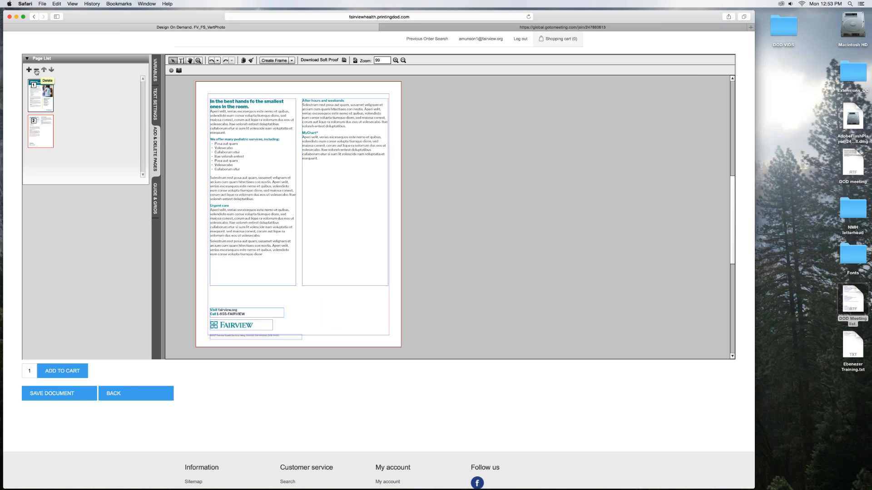
click(51, 88)
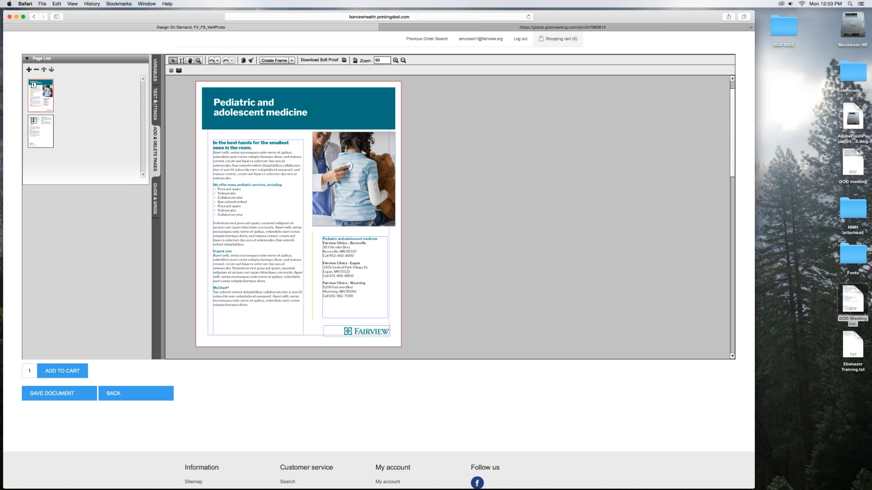
click(156, 69)
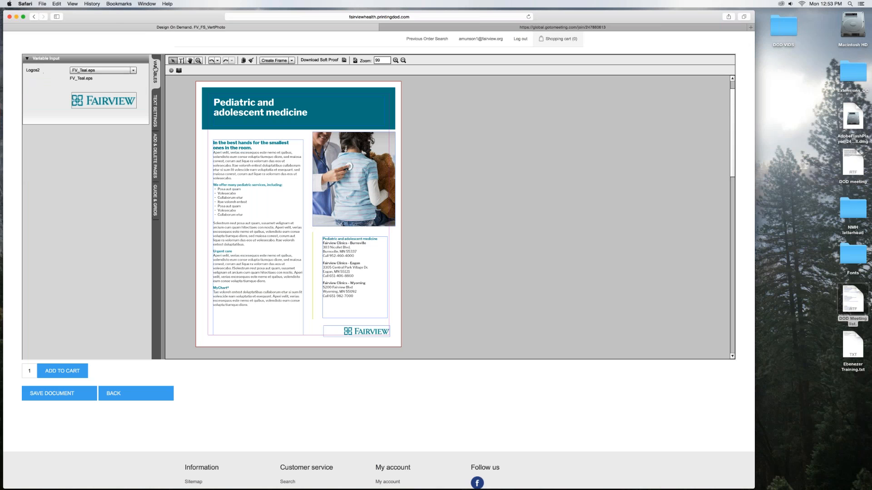
- Try the Lakes and Range Medical Center footer logos, then restore the plain FAIRVIEW logo
click(102, 72)
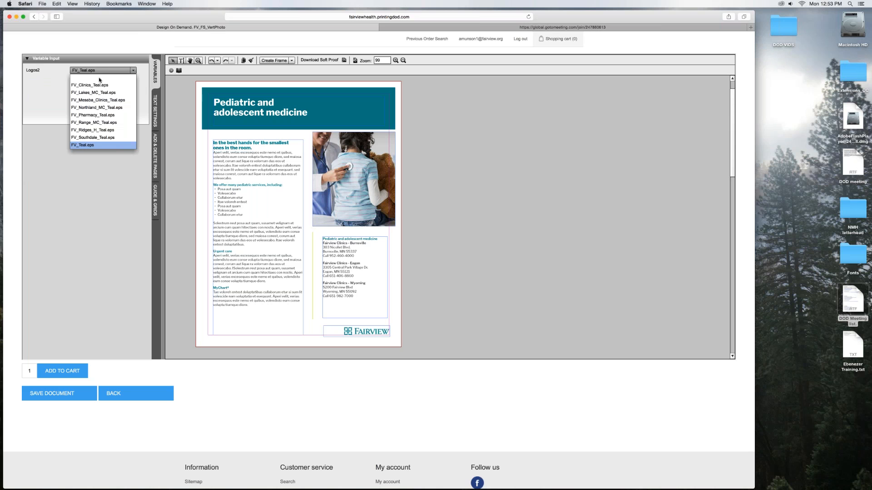
click(99, 93)
click(104, 71)
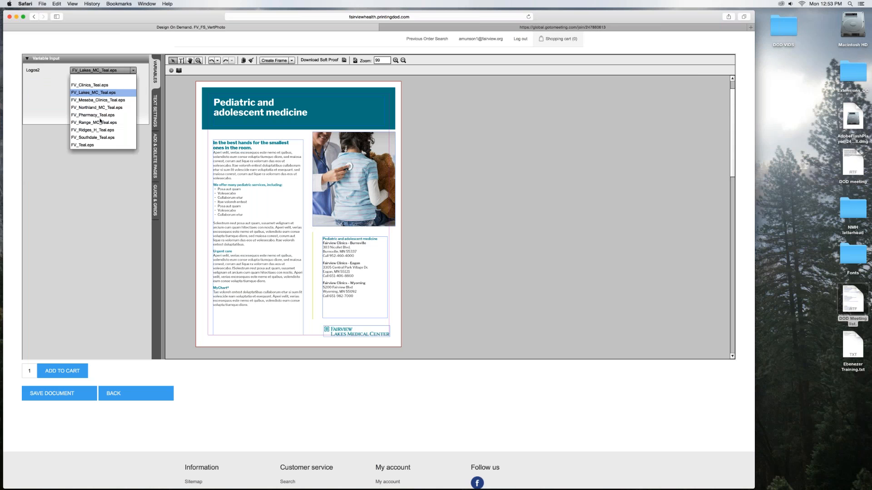
click(100, 121)
click(190, 60)
drag(434, 336, 413, 328)
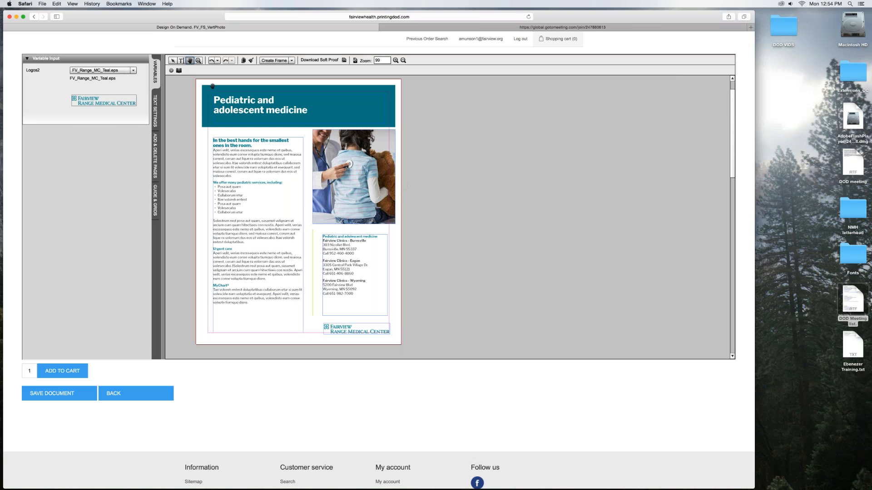
click(107, 70)
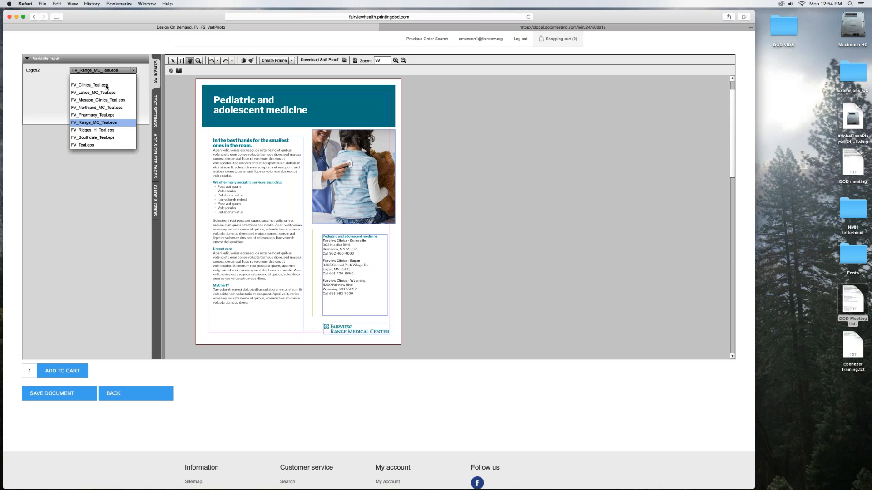
click(86, 145)
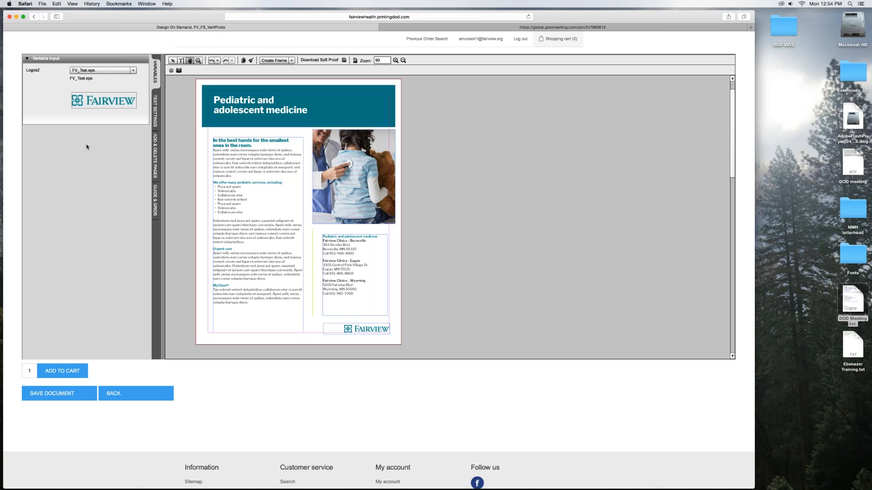
click(156, 119)
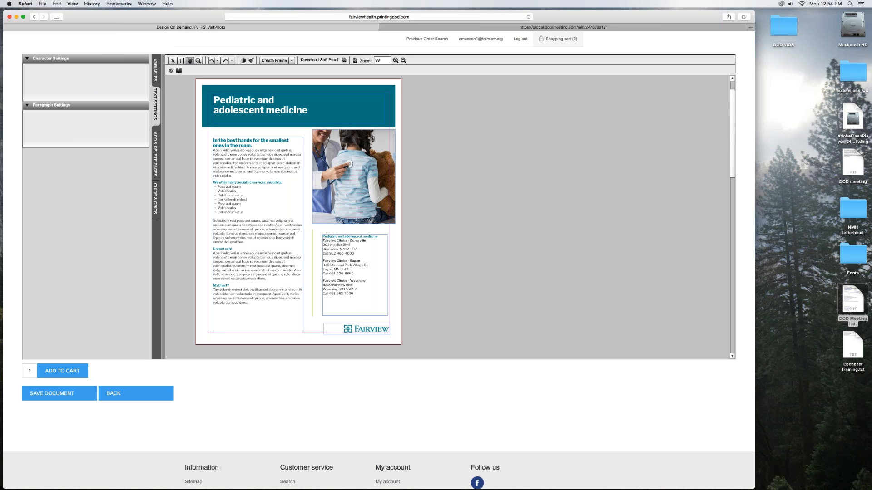
- Replace the 'Pediatric and adolescent medicine' headline with 'The Birthplace' and adjust its frame's top edge
click(181, 61)
click(311, 109)
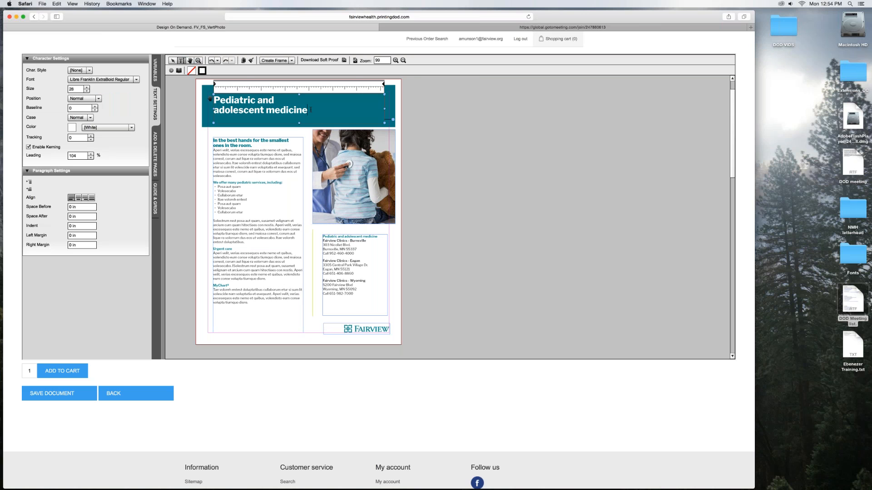
drag(307, 110, 213, 98)
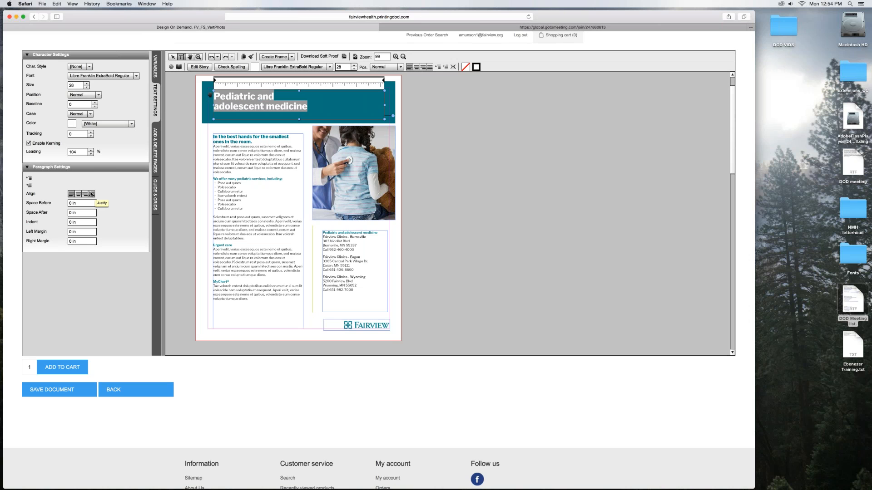
click(172, 67)
click(171, 68)
click(306, 107)
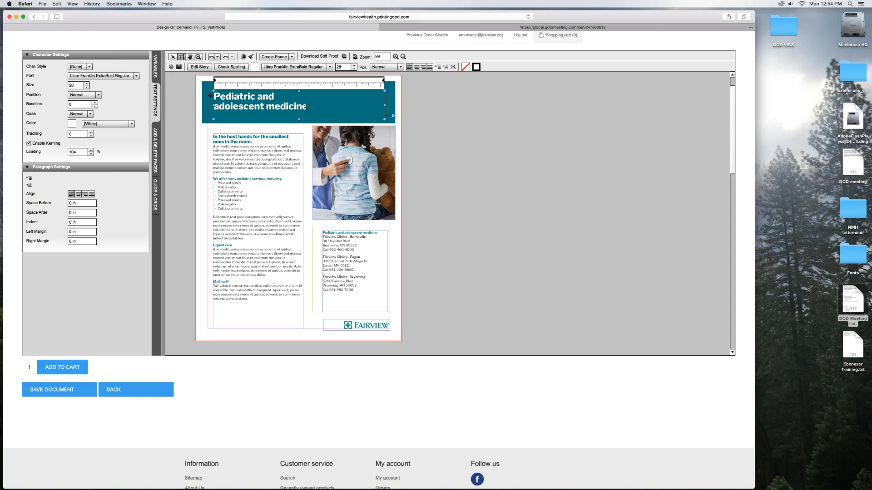
drag(309, 108, 202, 98)
text(T)
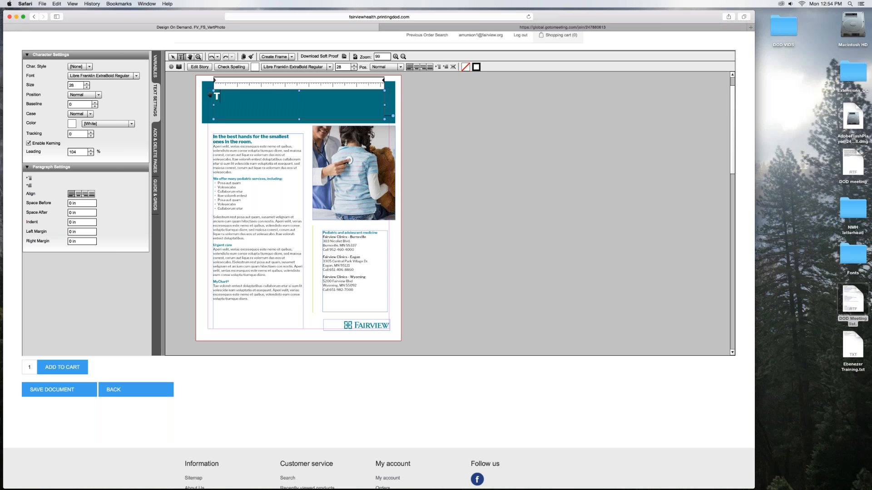
text(he Birthplace)
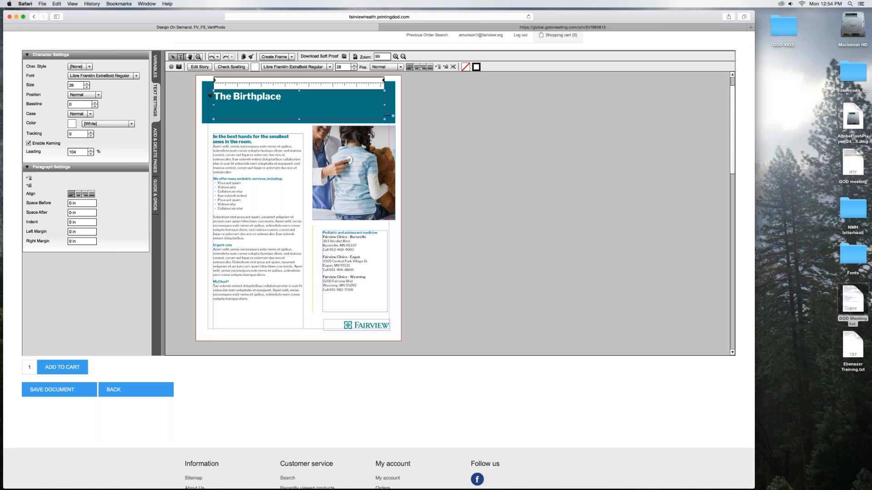
click(172, 57)
drag(300, 91, 299, 97)
mouse_move(298, 97)
mouse_down()
mouse_move(298, 107)
mouse_move(299, 97)
mouse_up()
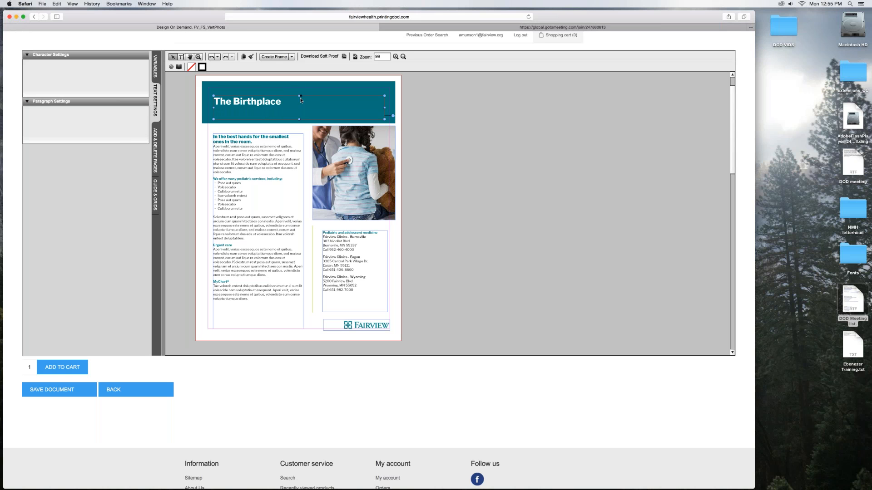
- Turn the first body paragraph of the left text frame into a bulleted item, keeping Normal position
click(210, 137)
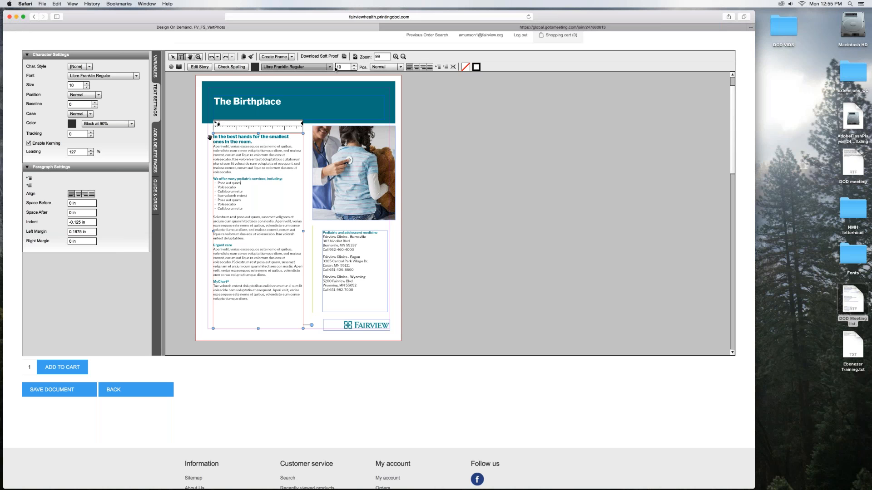
click(401, 68)
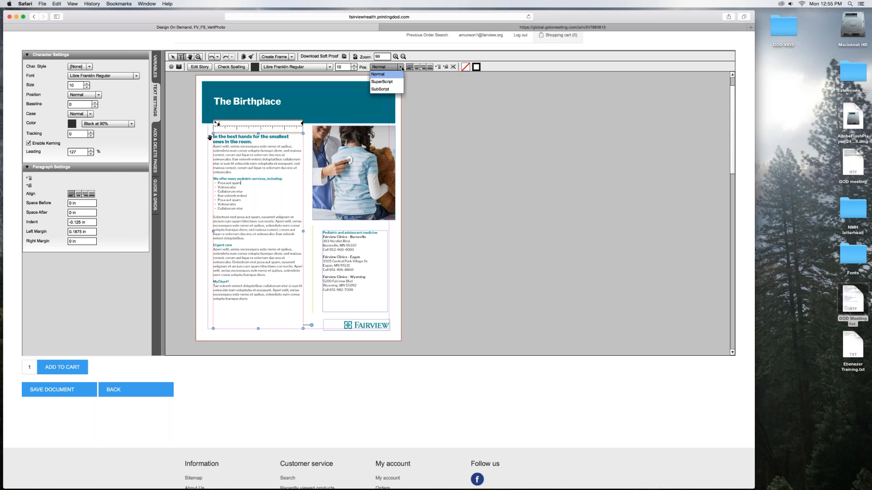
click(402, 68)
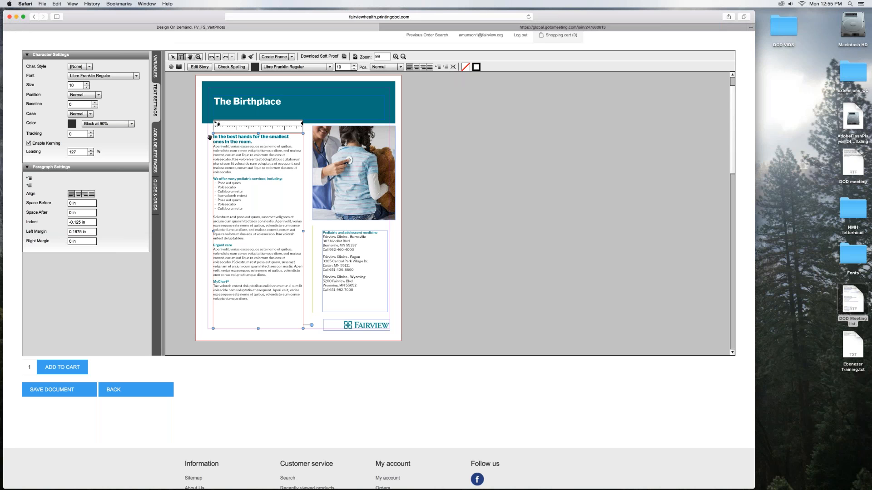
drag(232, 172, 214, 146)
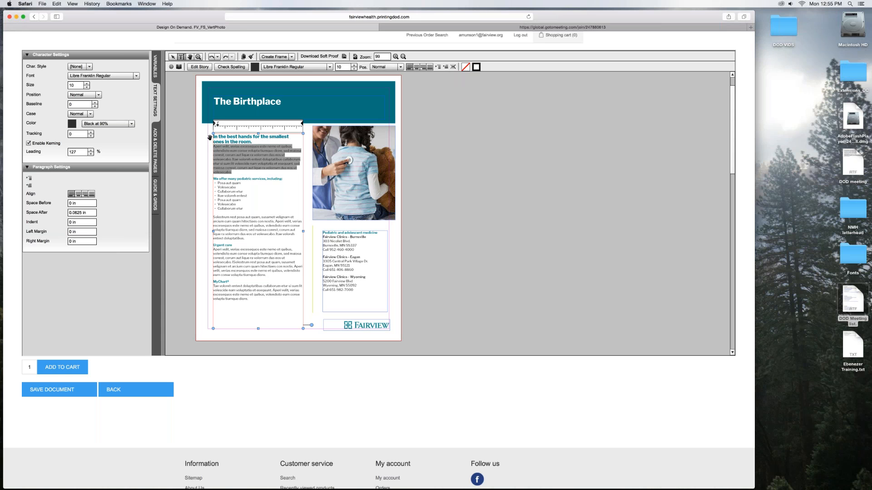
click(30, 180)
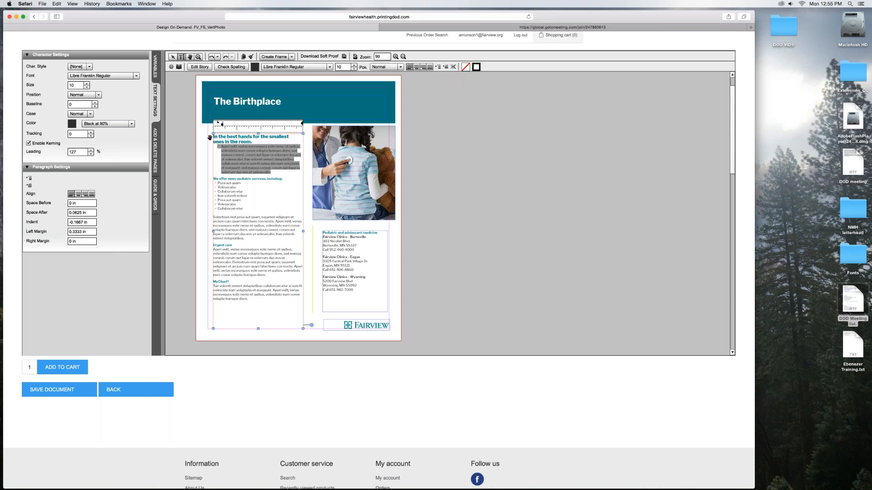
click(219, 147)
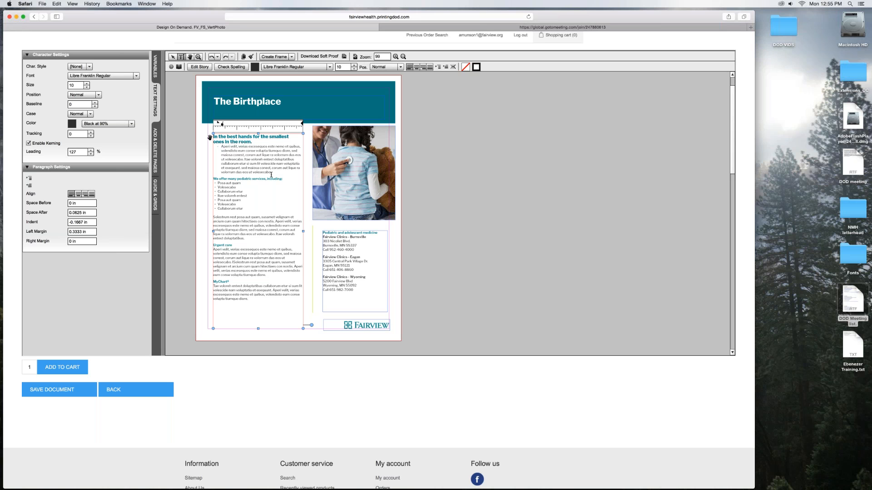
- Indent the Urgent care paragraph to about 0.32 in with the ruler's left-indent marker
mouse_move(267, 276)
mouse_down()
mouse_move(242, 271)
mouse_move(213, 250)
mouse_up()
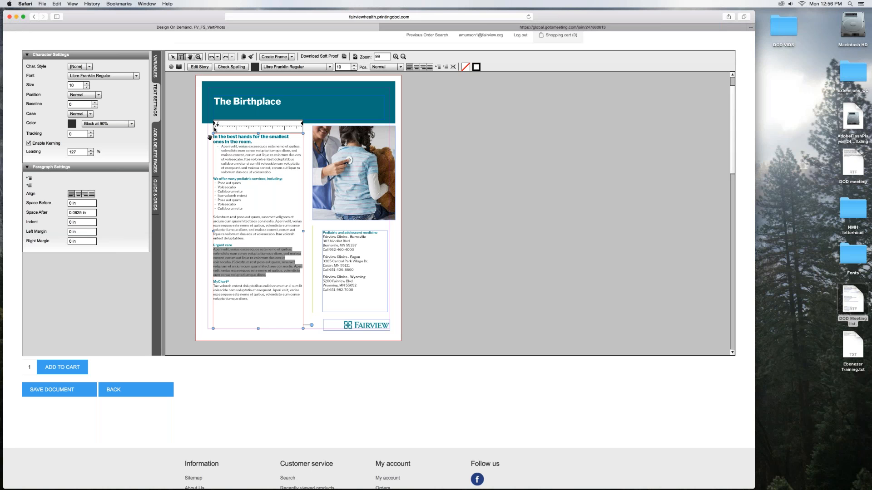
mouse_move(215, 124)
mouse_down()
mouse_move(231, 125)
mouse_move(225, 128)
mouse_up()
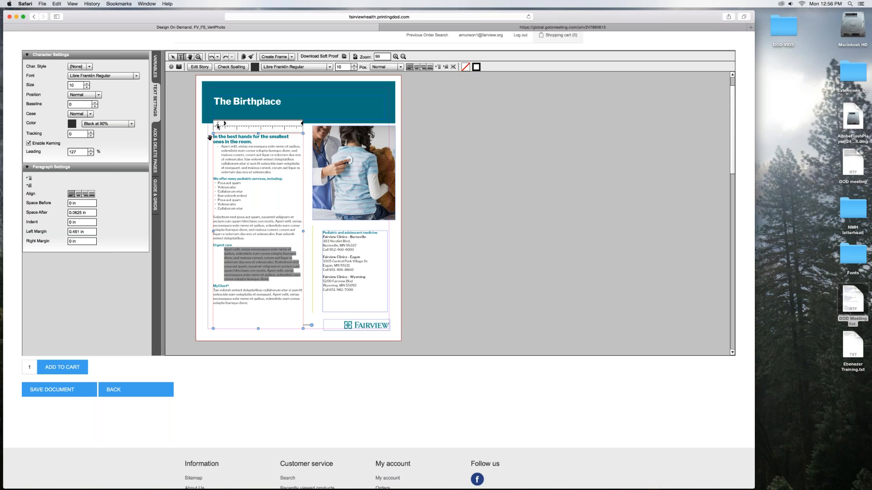
click(218, 125)
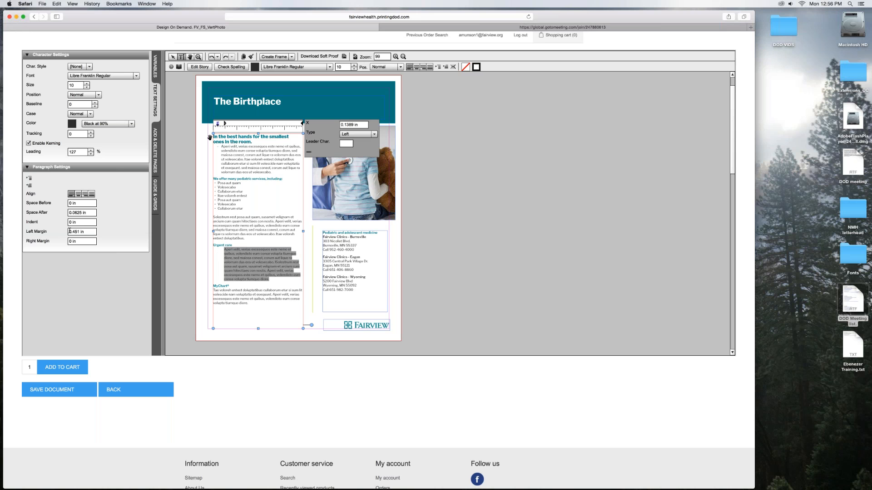
triple_click(88, 232)
drag(225, 126, 222, 130)
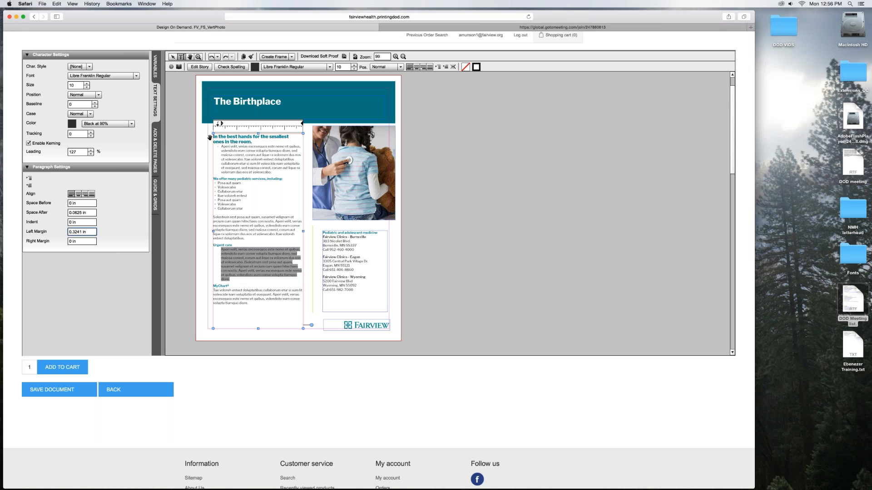
click(254, 305)
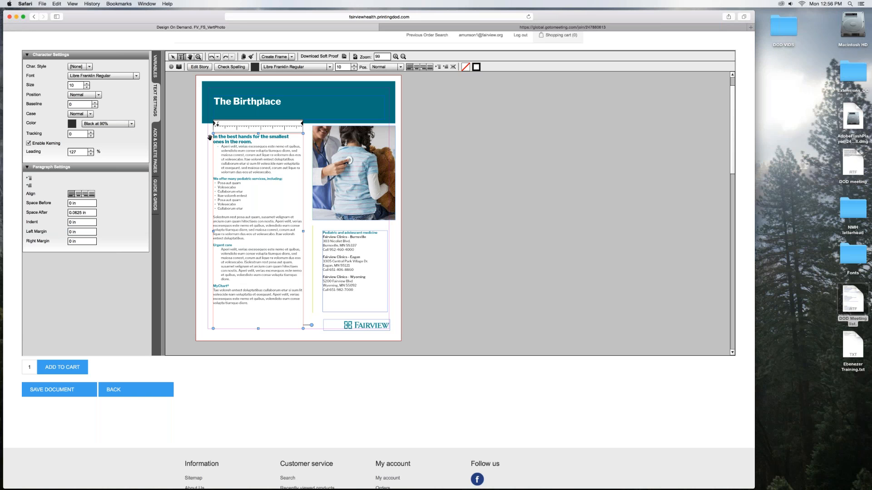
click(171, 57)
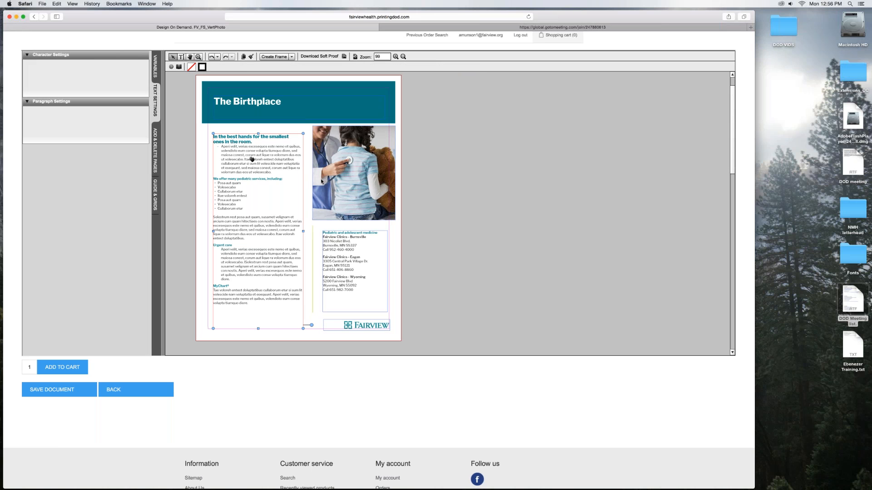
- Open the Select Image picker for the photo frame and move it beside the page
click(342, 179)
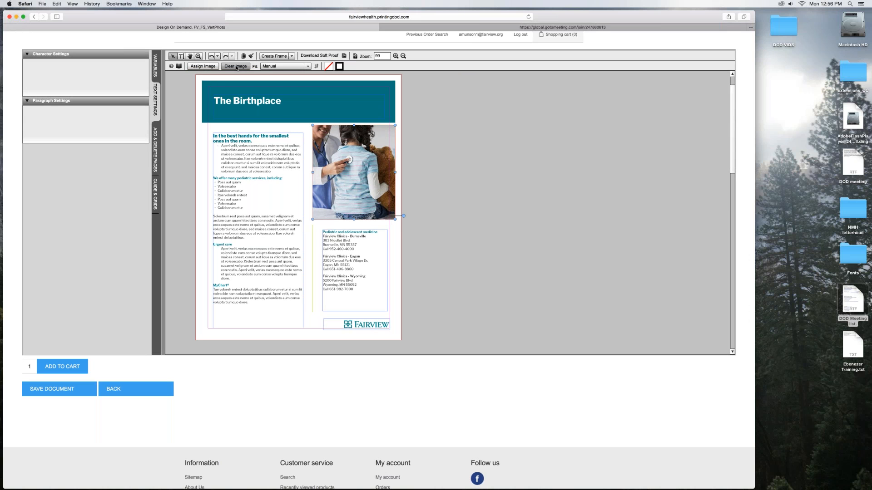
click(205, 66)
drag(378, 81, 490, 82)
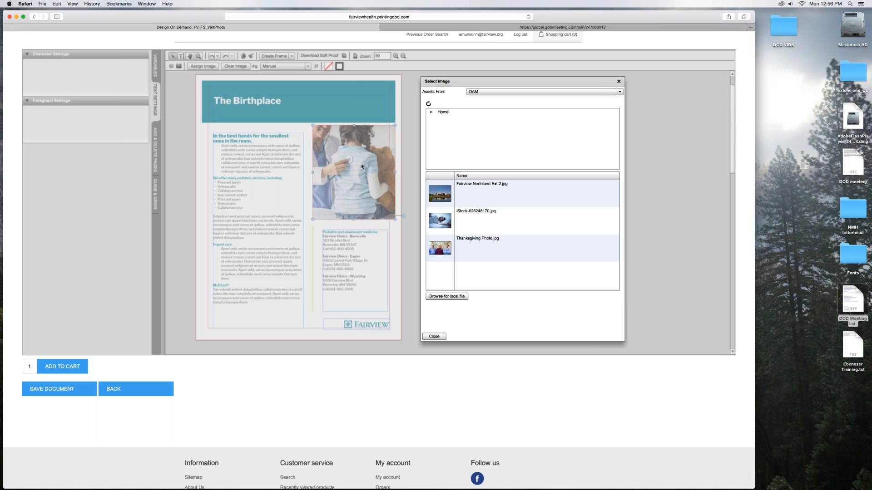
- Place the Stocksy baby photo from Home > Babies and Pregnancy > Babies into the frame
click(434, 114)
click(431, 112)
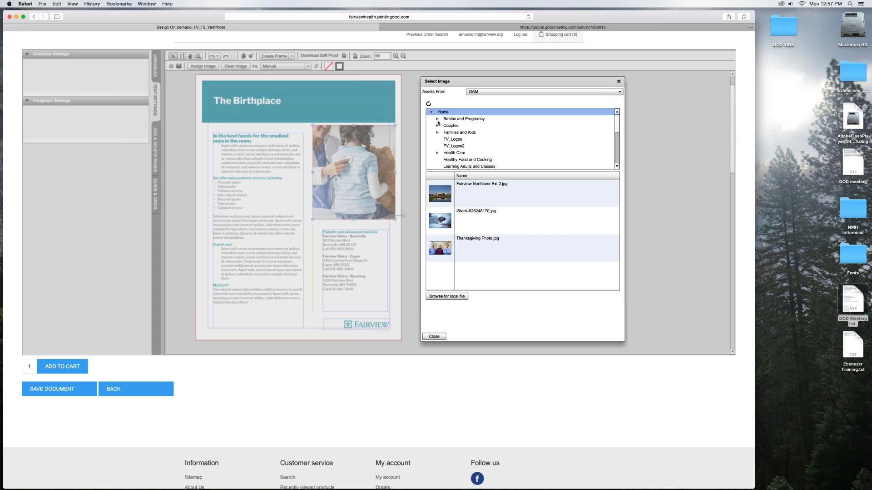
scroll(615, 139, down, 4)
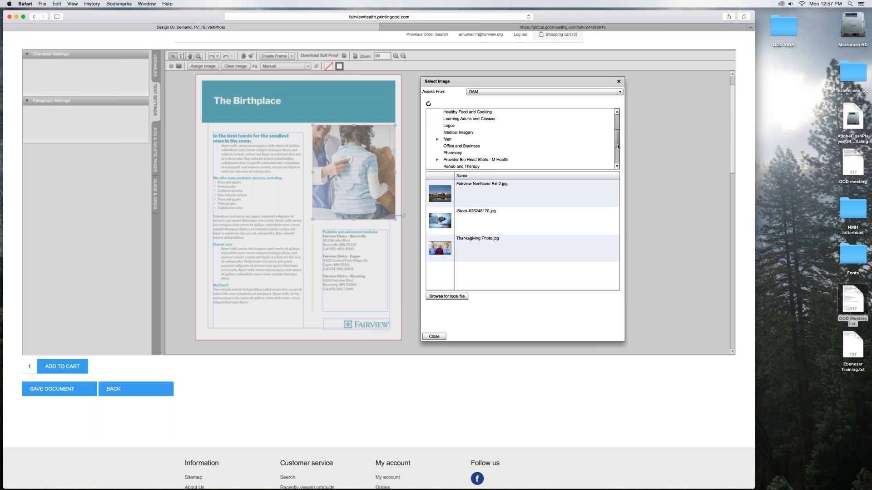
scroll(616, 139, up, 4)
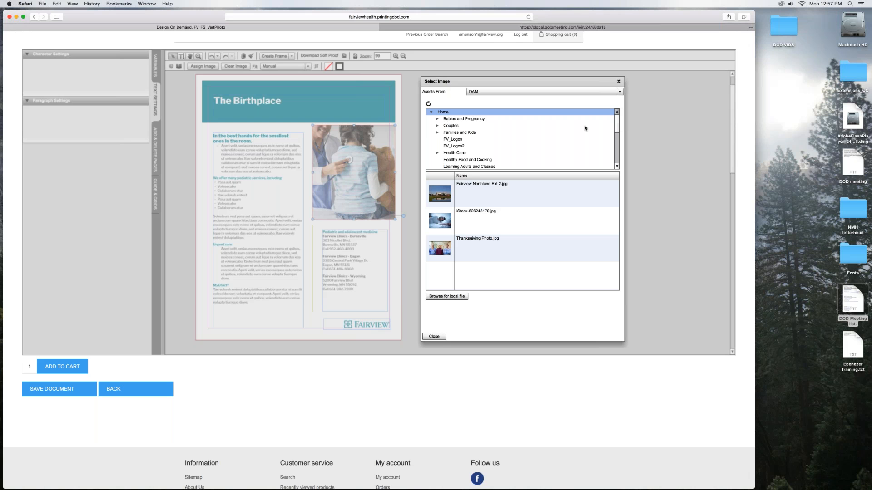
click(438, 119)
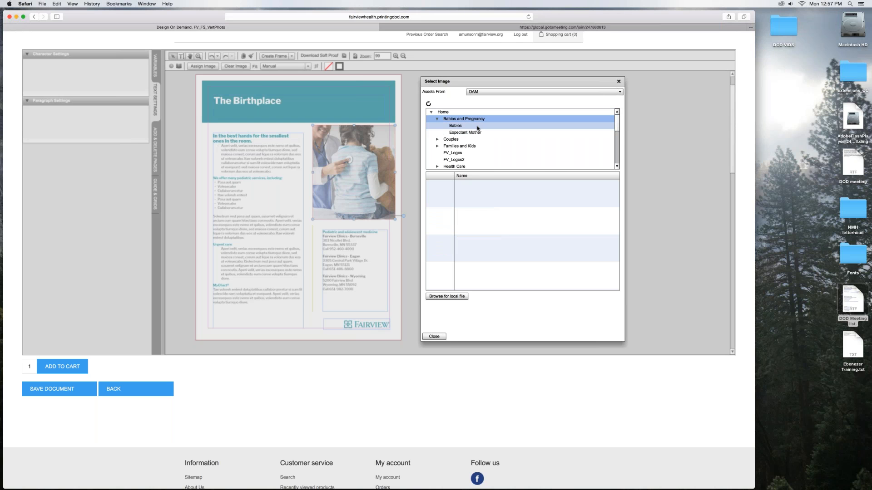
click(455, 126)
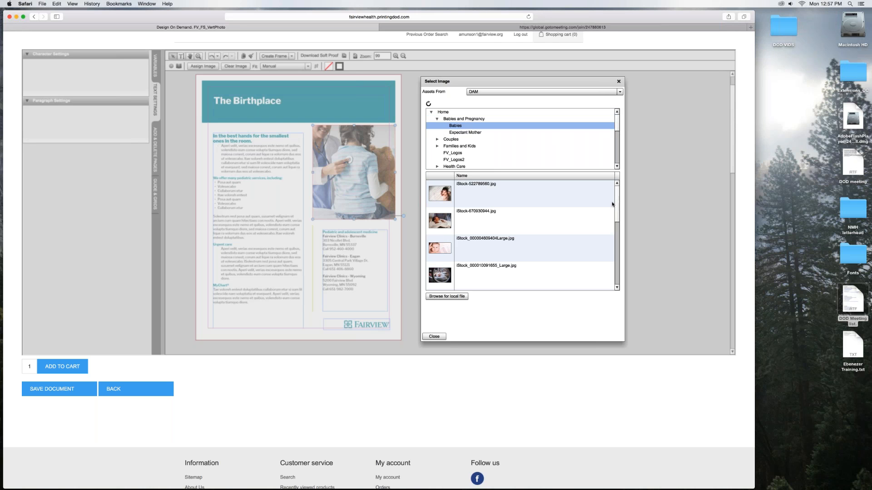
scroll(616, 221, down, 2)
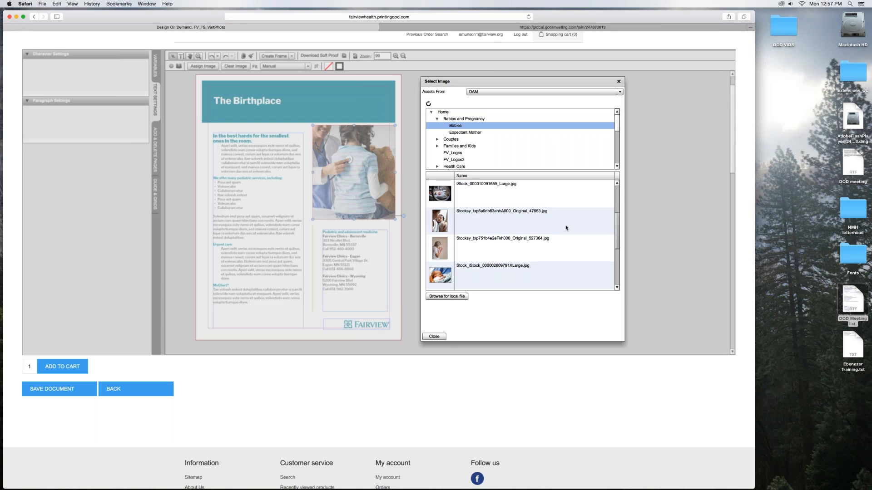
double_click(439, 225)
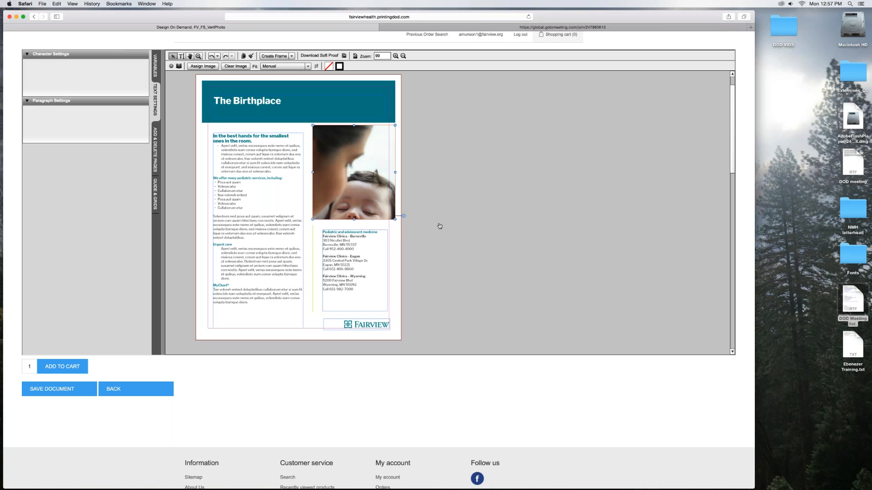
- Set the baby photo's fit to Proportional, Outside so it fills the frame
click(399, 236)
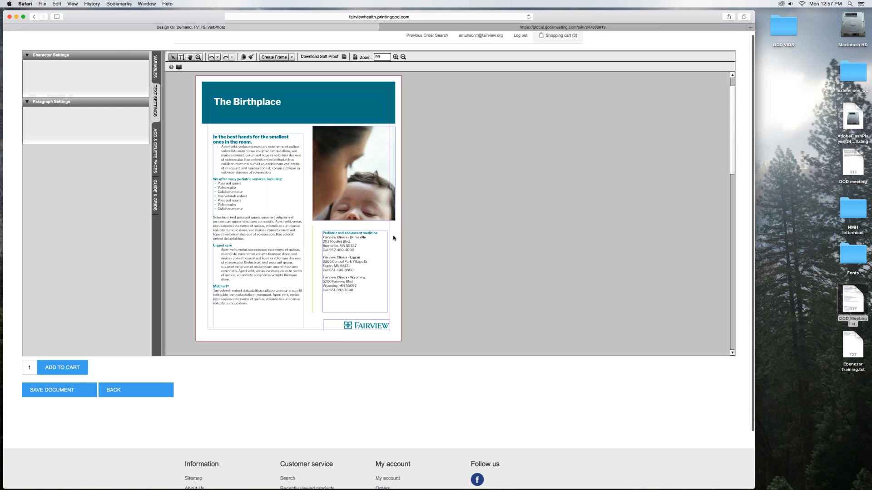
click(347, 156)
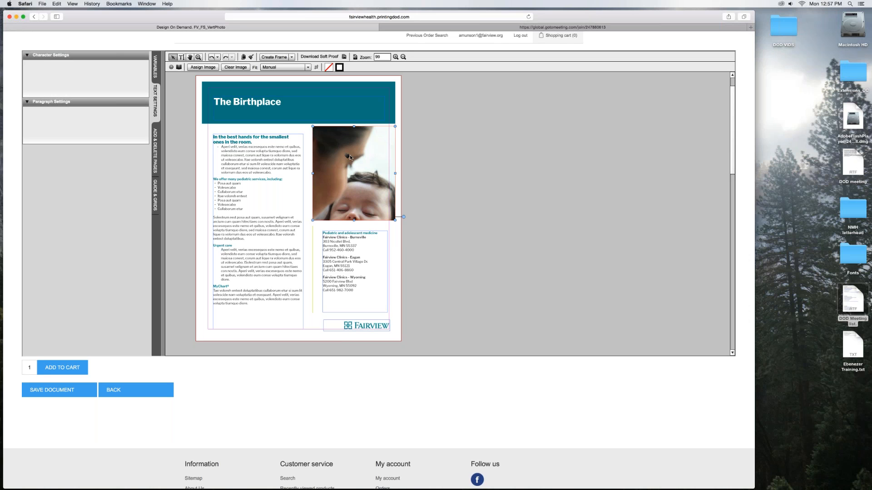
click(310, 68)
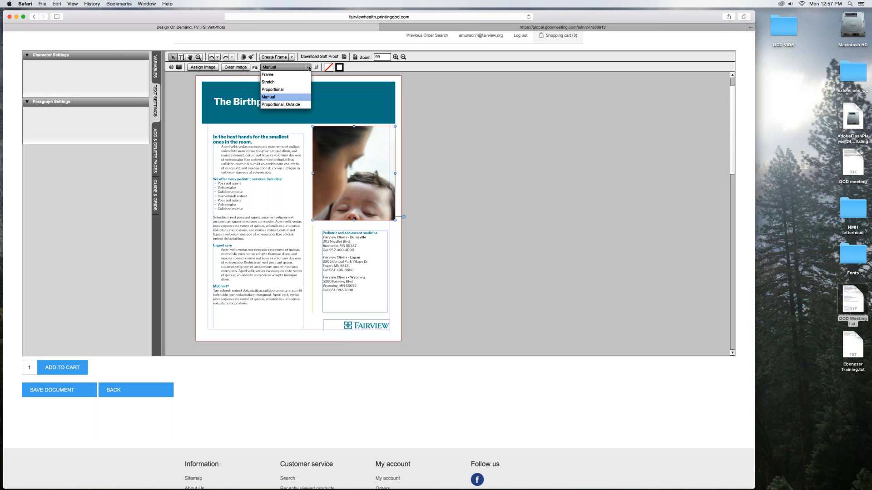
click(284, 106)
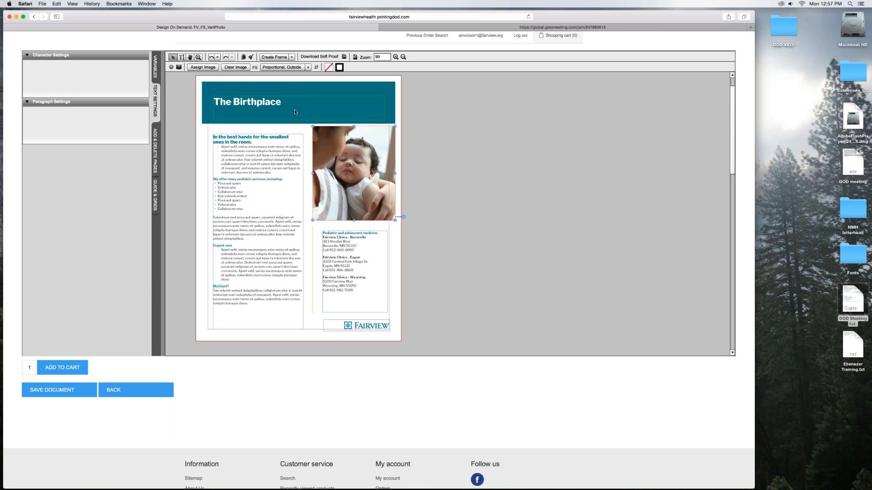
click(399, 232)
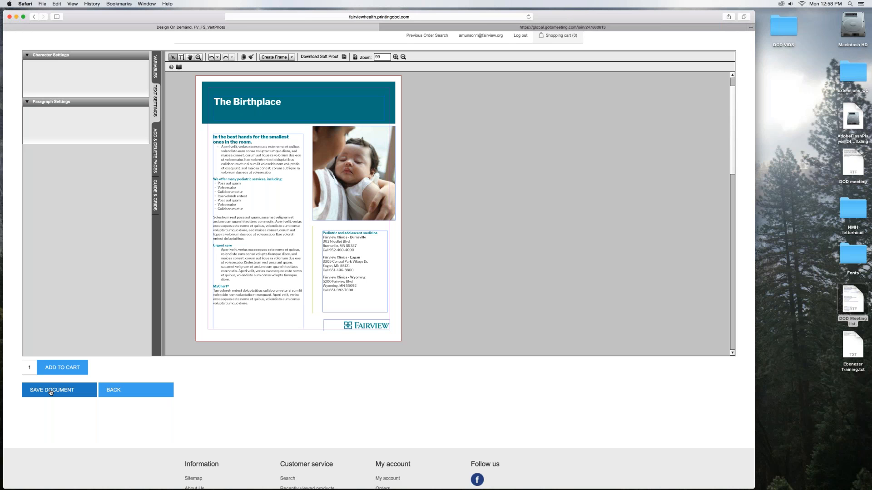
- Add the factsheet to the cart and keep one copy at quantity 1 after updating
click(64, 369)
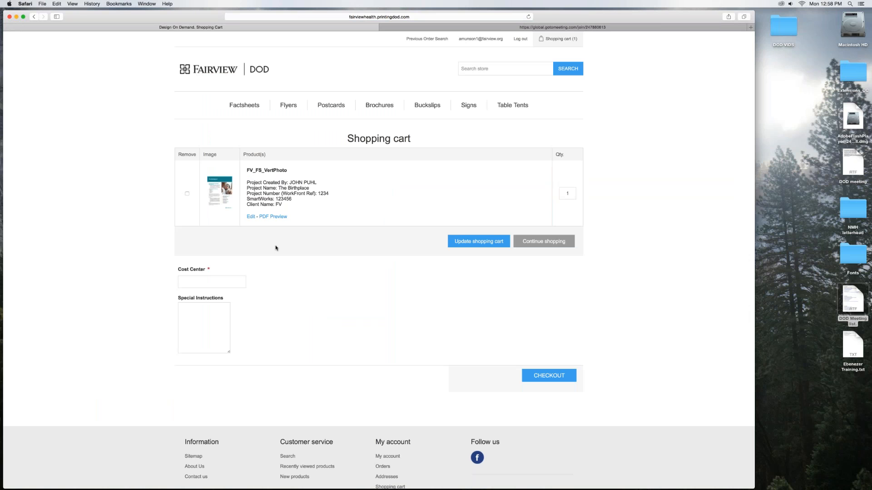
click(187, 194)
click(473, 242)
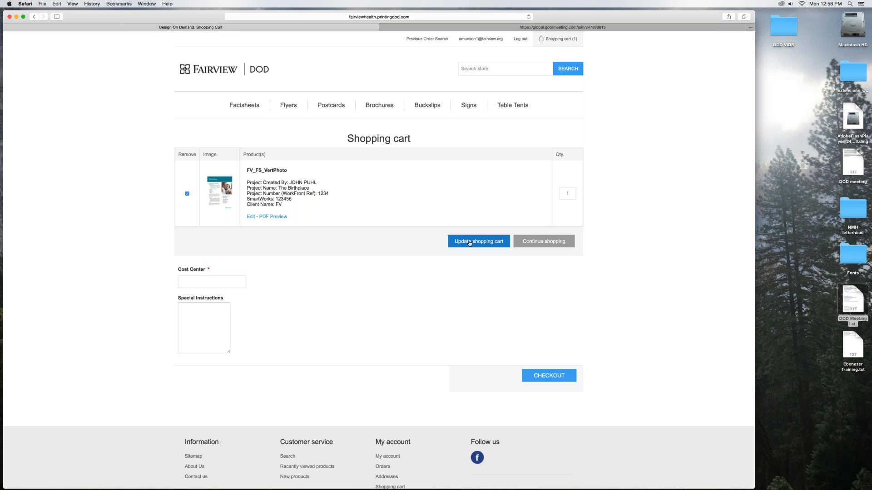
click(187, 194)
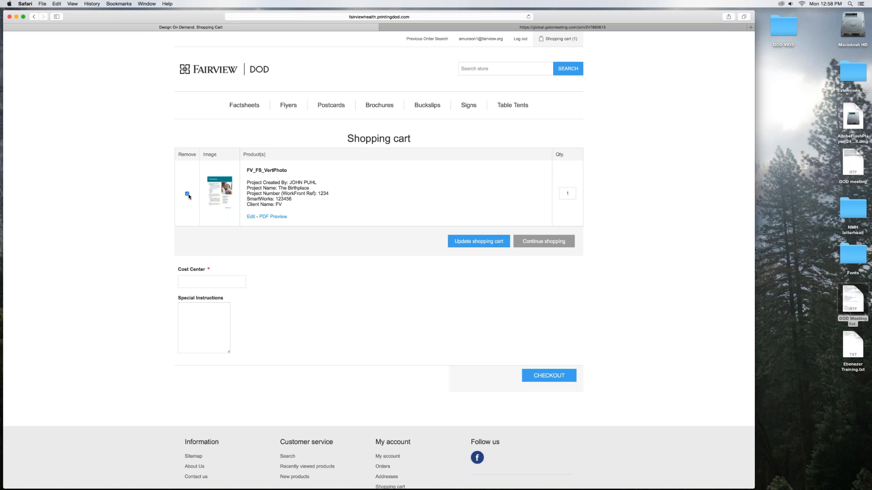
double_click(565, 194)
click(568, 193)
- Enter a cost center and special instructions 'Test', then proceed to checkout
text(123456788)
click(202, 317)
text(Test)
click(549, 376)
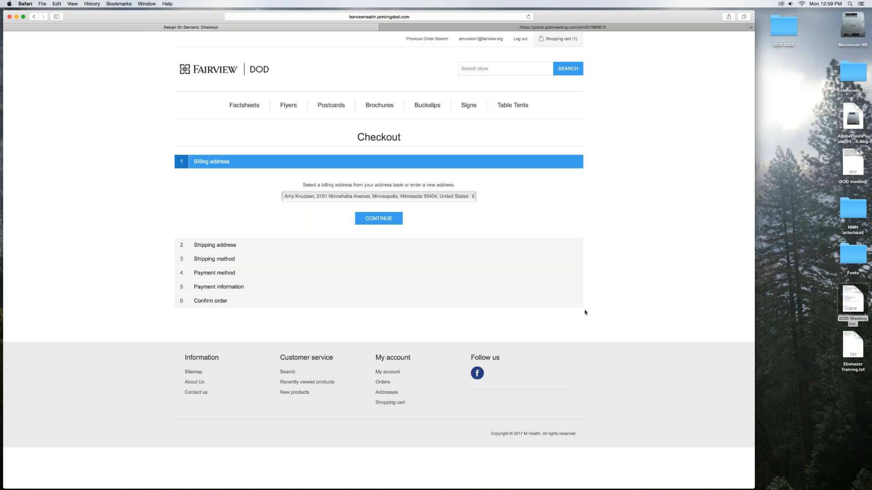
- Keep the saved billing and shipping addresses and confirm the order
click(473, 197)
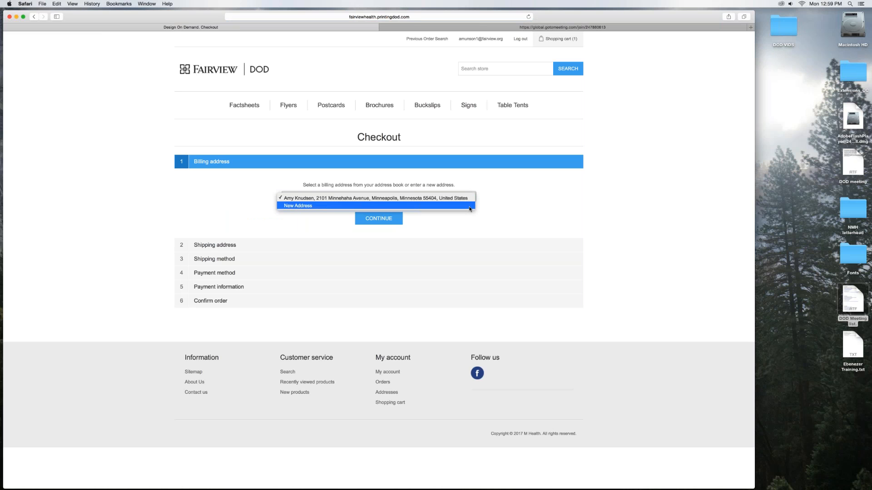
click(498, 211)
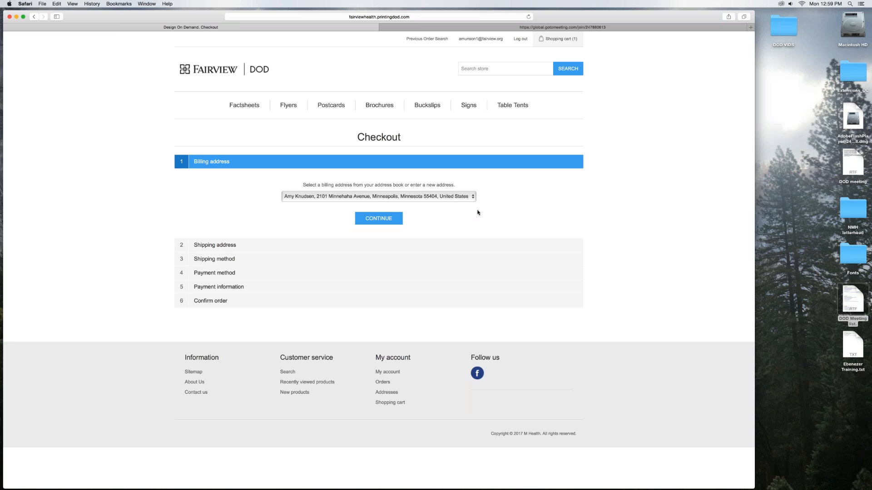
click(379, 219)
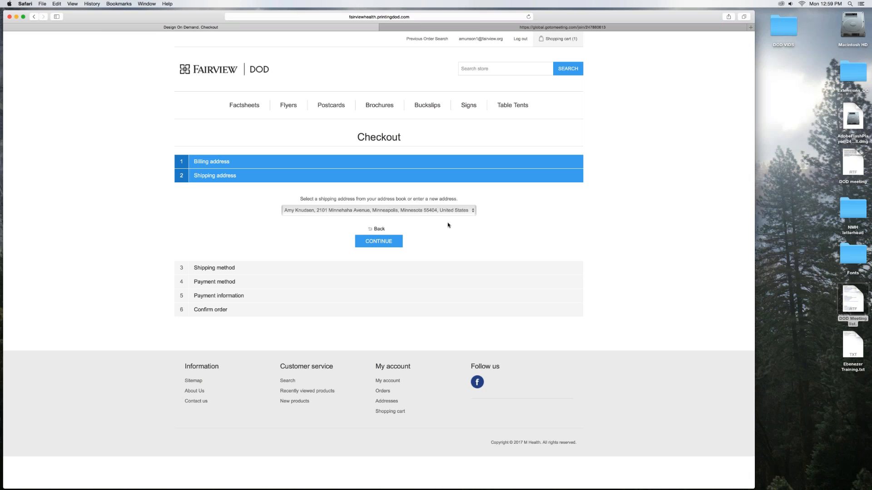
click(380, 242)
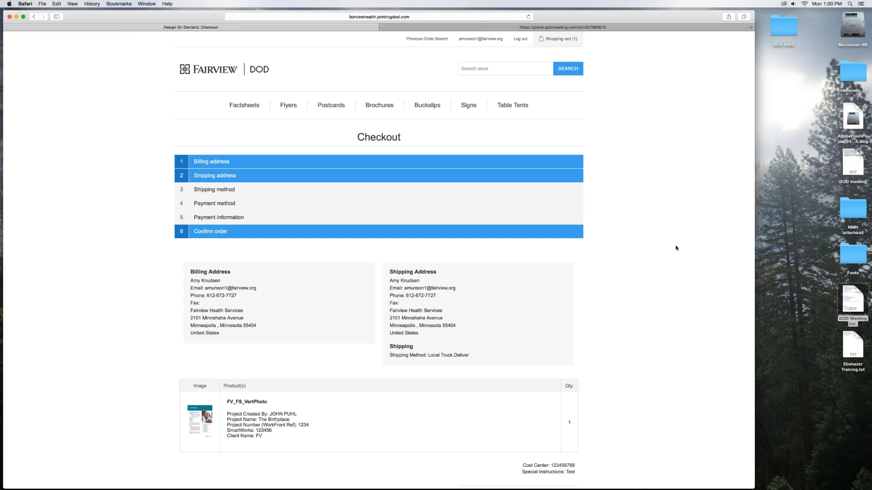
scroll(678, 249, down, 2)
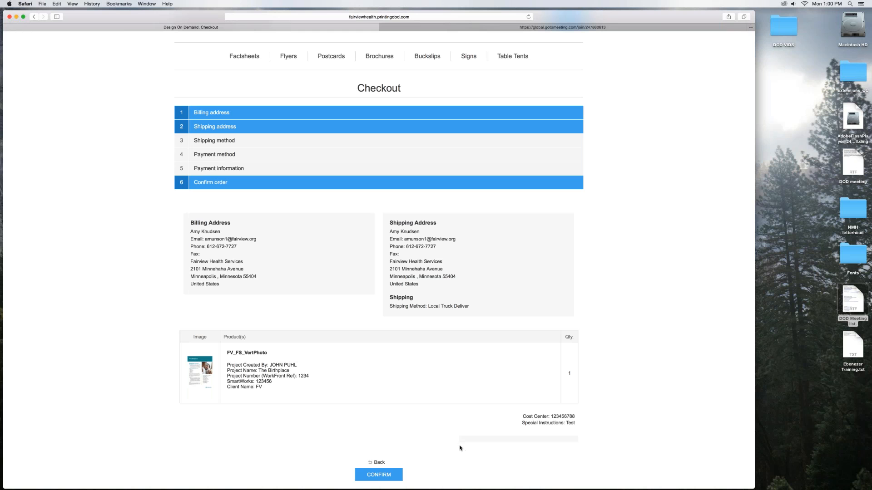
click(378, 476)
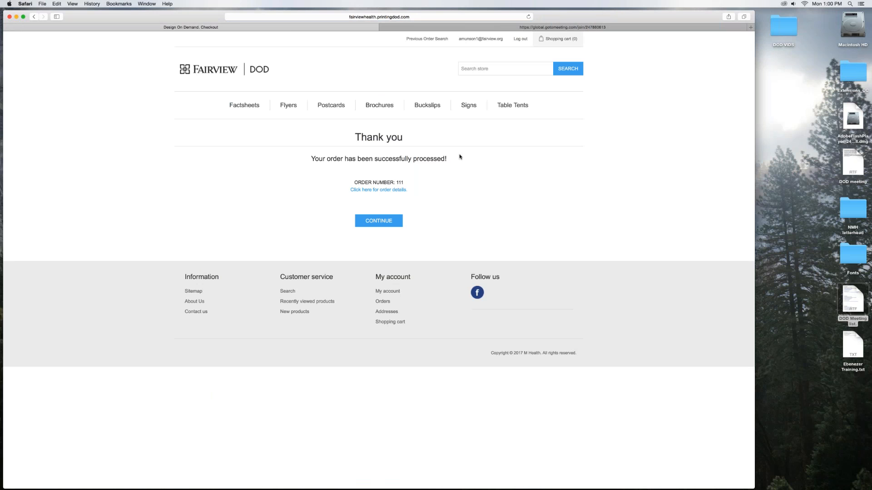
- Continue from the Thank you page back to the Design On Demand home page
click(377, 221)
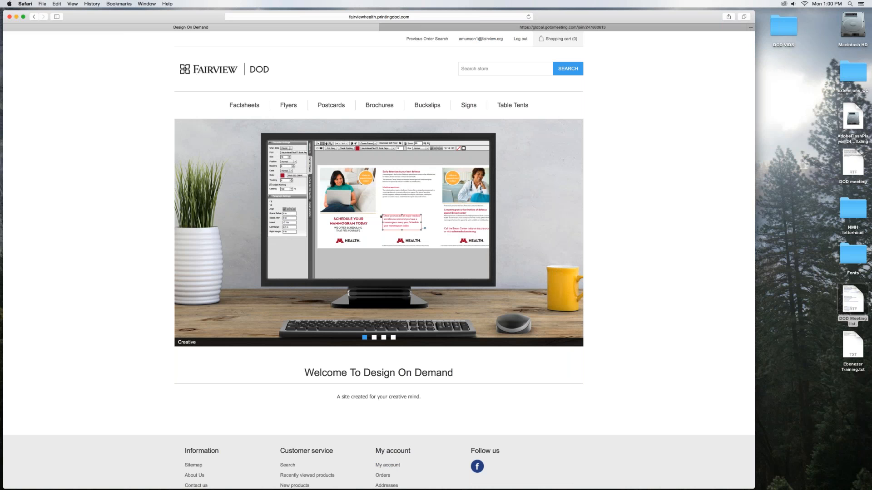
- Open My account's Saved Documents list showing FV_FS_VertPhoto, then the Orders page
click(384, 466)
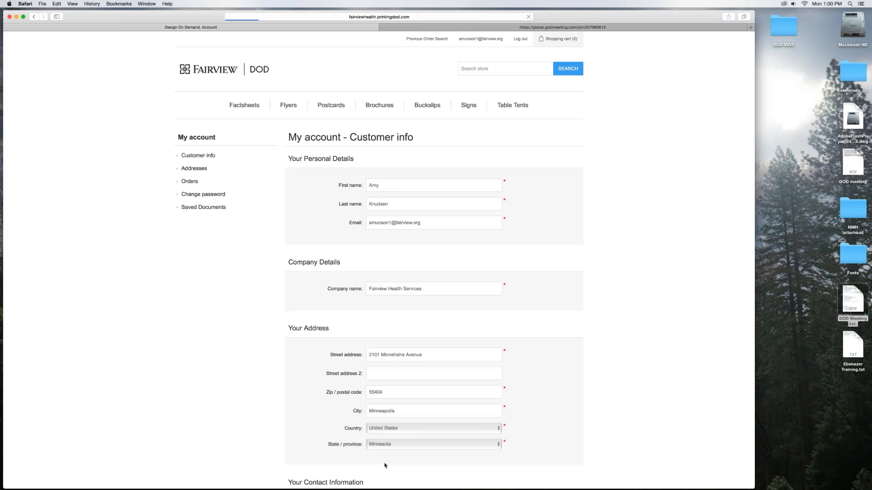
click(208, 208)
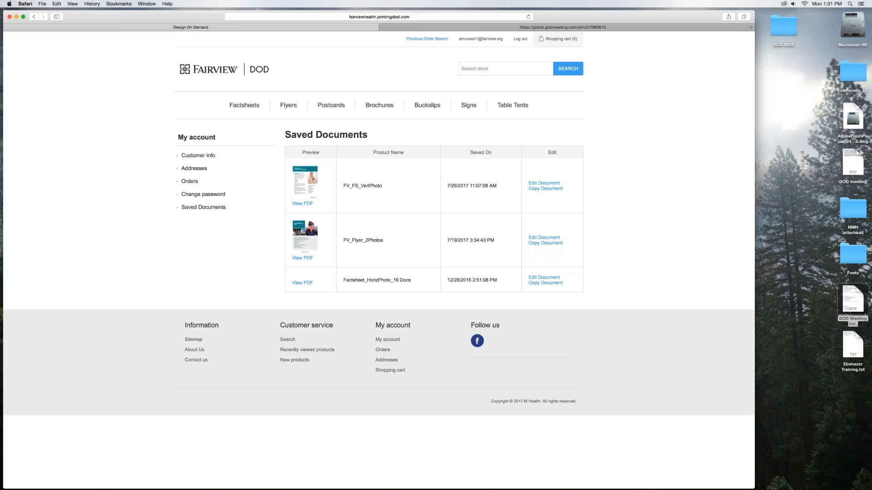
click(191, 183)
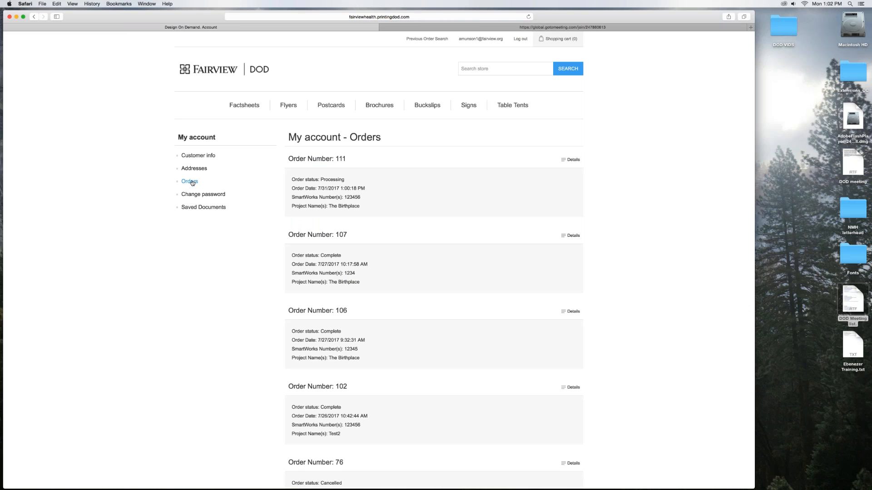
- View the newest Birthplace order's details, then go back to the Orders list
scroll(490, 212, down, 1)
scroll(490, 212, down, 5)
scroll(490, 212, up, 5)
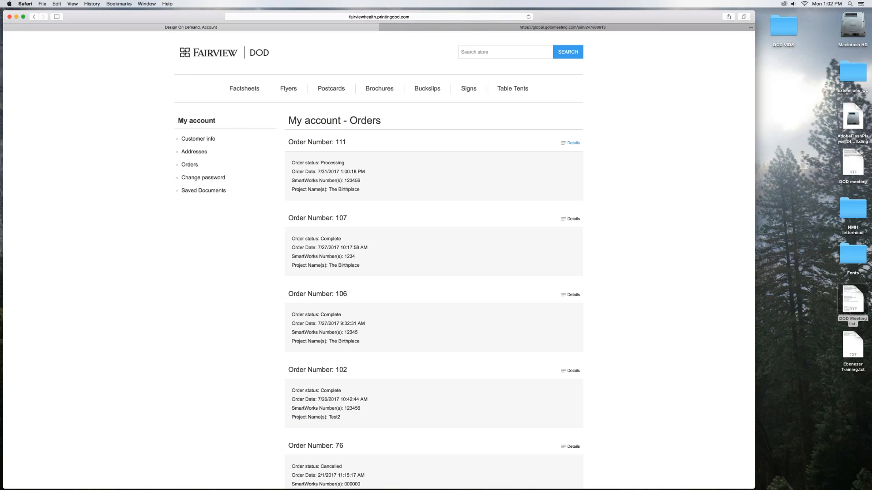
click(572, 143)
scroll(573, 162, down, 1)
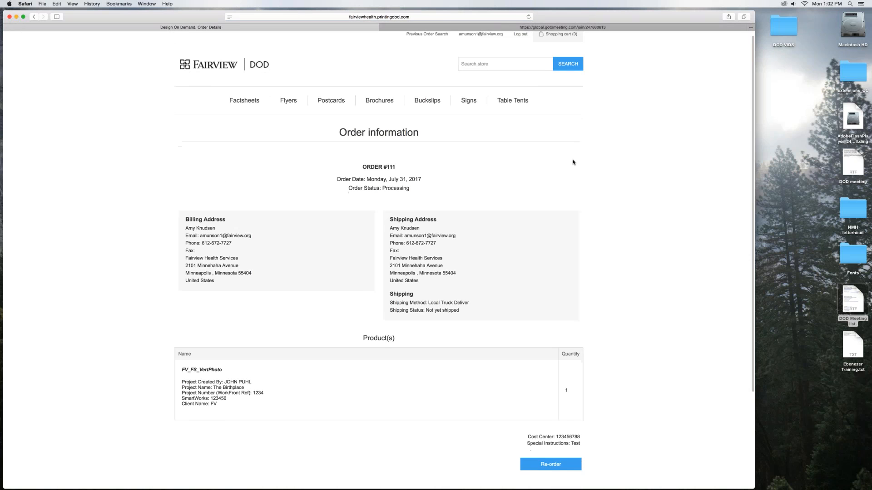
scroll(573, 162, up, 1)
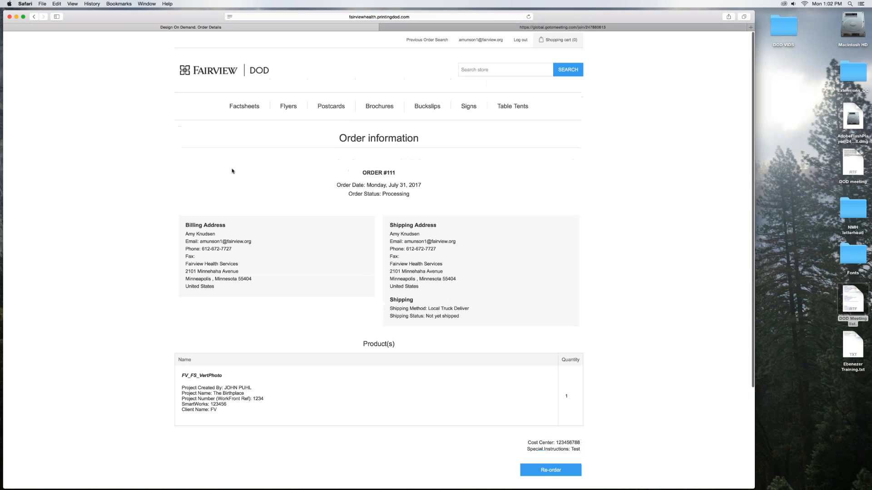
click(33, 17)
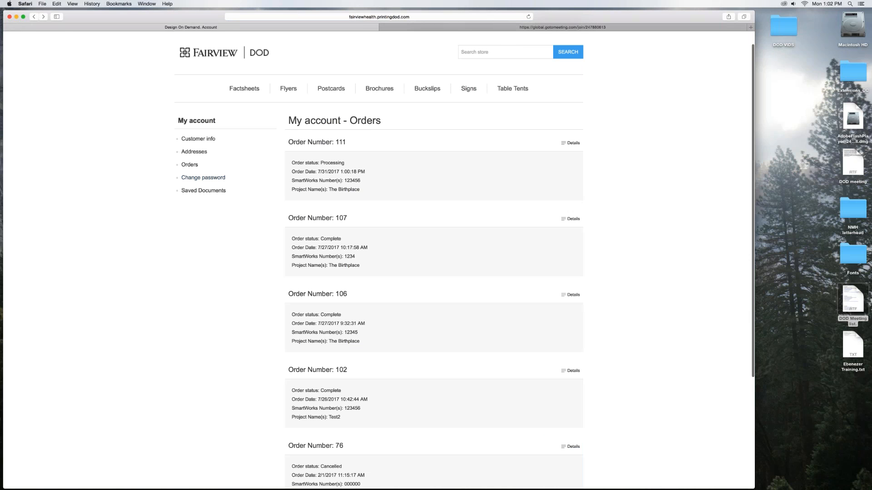
scroll(263, 178, up, 1)
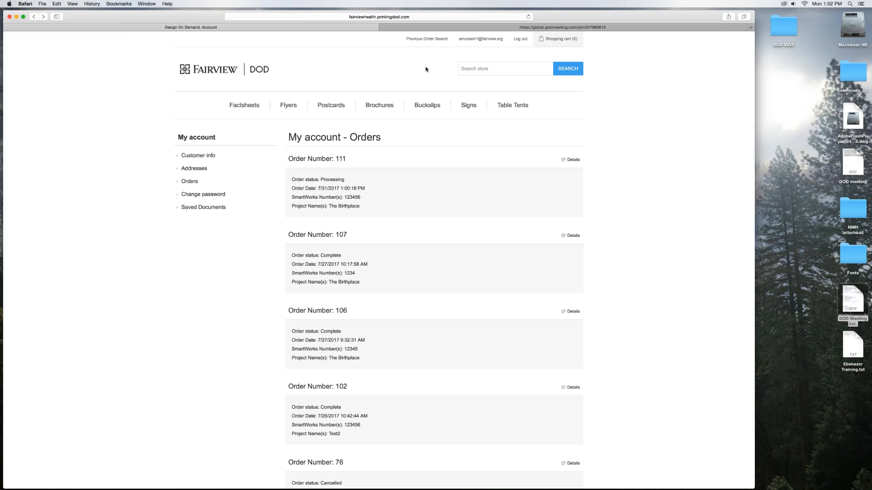
- Search previously ordered documents for 'Birth', then return to the home page
click(427, 39)
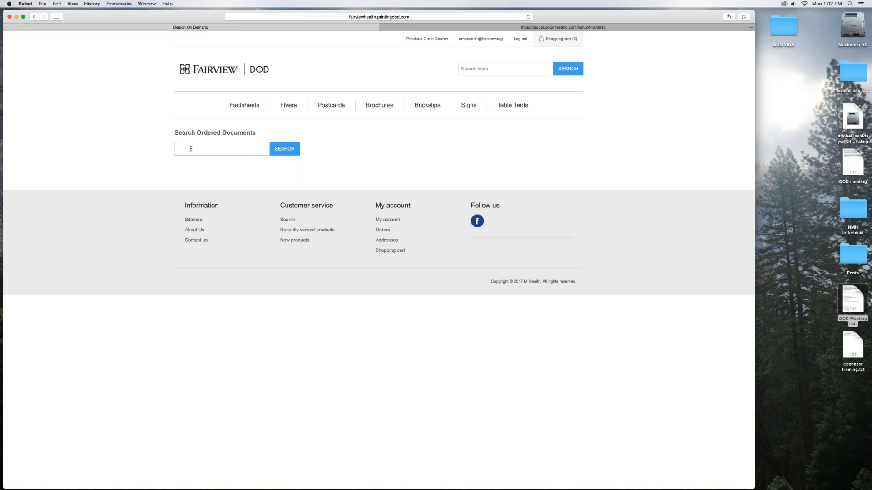
text(Birth)
click(284, 149)
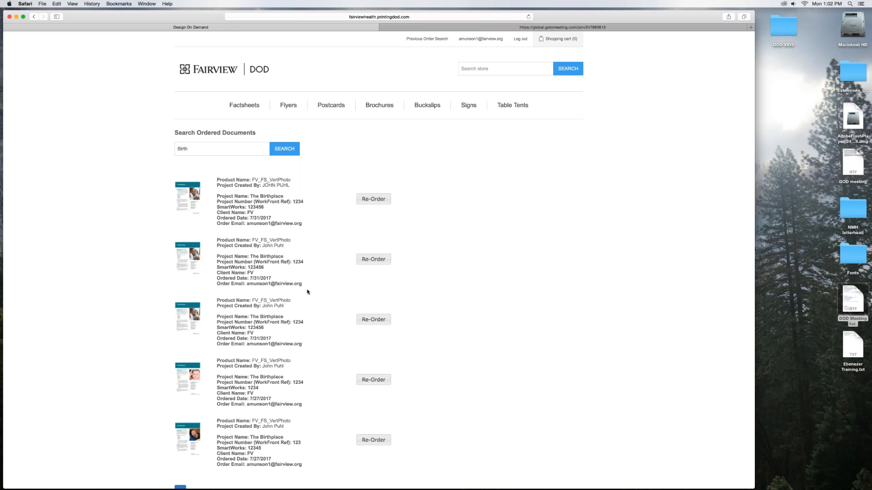
scroll(307, 292, down, 5)
scroll(307, 292, up, 5)
scroll(486, 173, down, 1)
scroll(485, 166, up, 2)
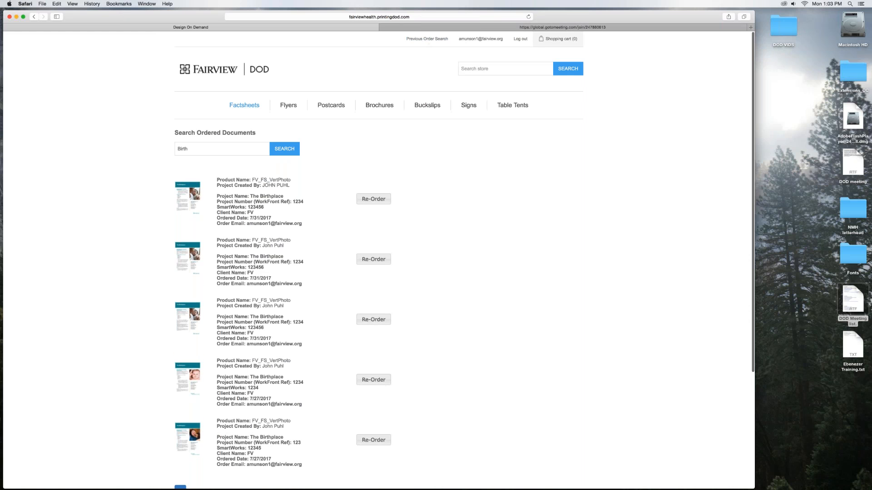
click(209, 69)
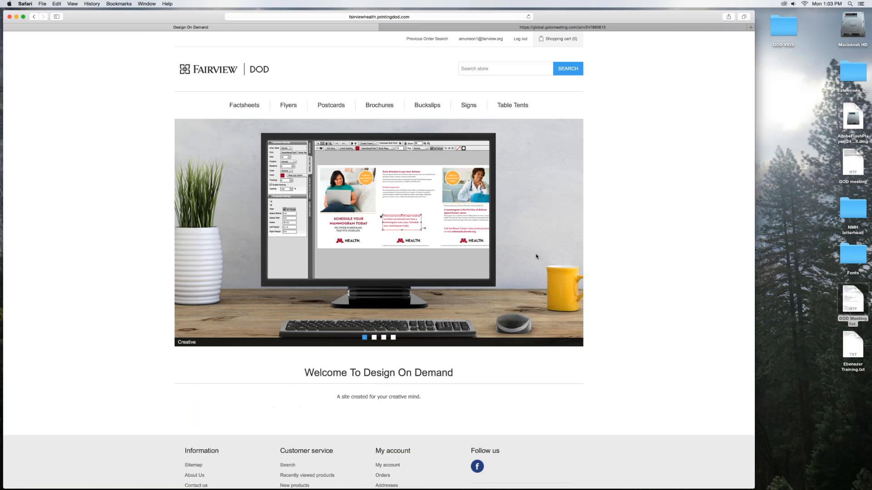